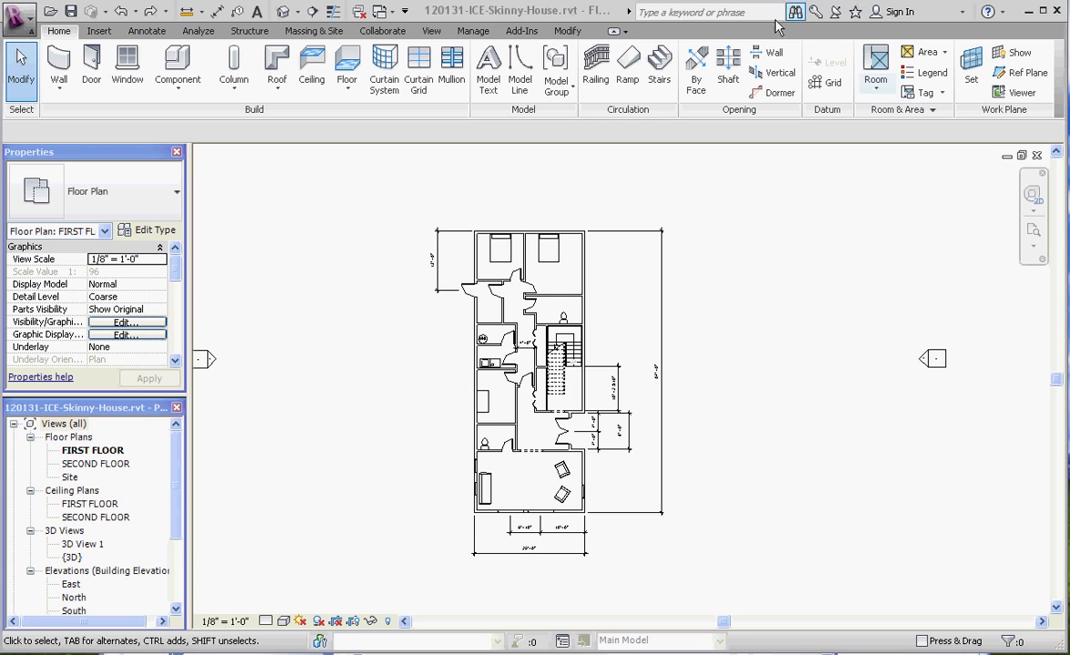
- Open the Room split-button dropdown in the Home tab's Room & Area panel
click(883, 100)
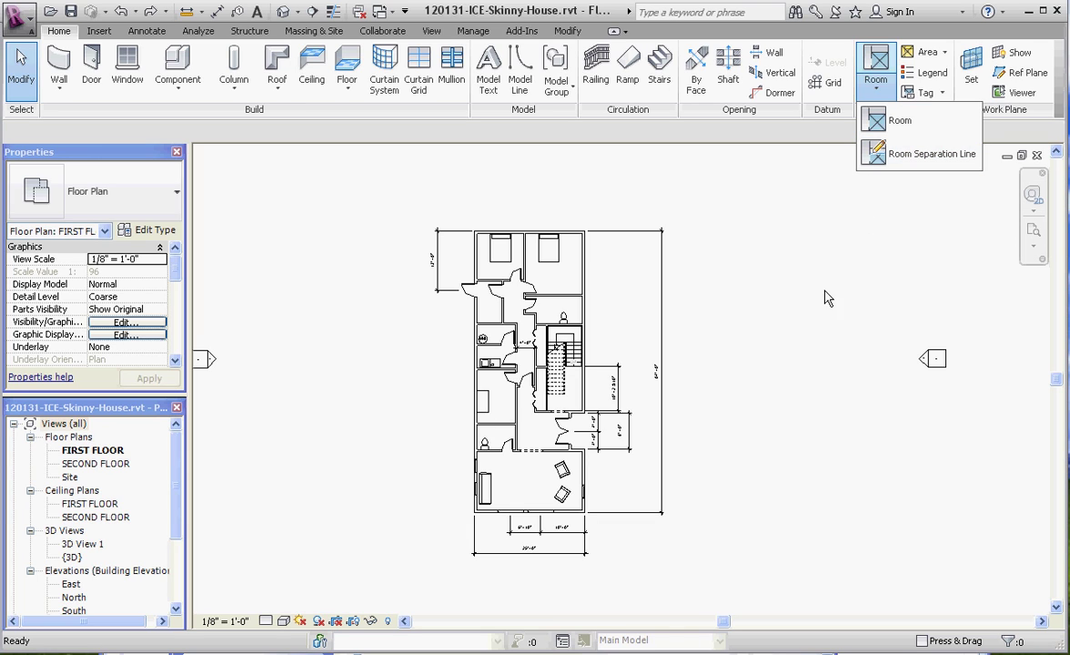
- Start Place Room mode with Tag on Placement and zoom into the first-floor plan
click(896, 120)
scroll(634, 320, up, 10)
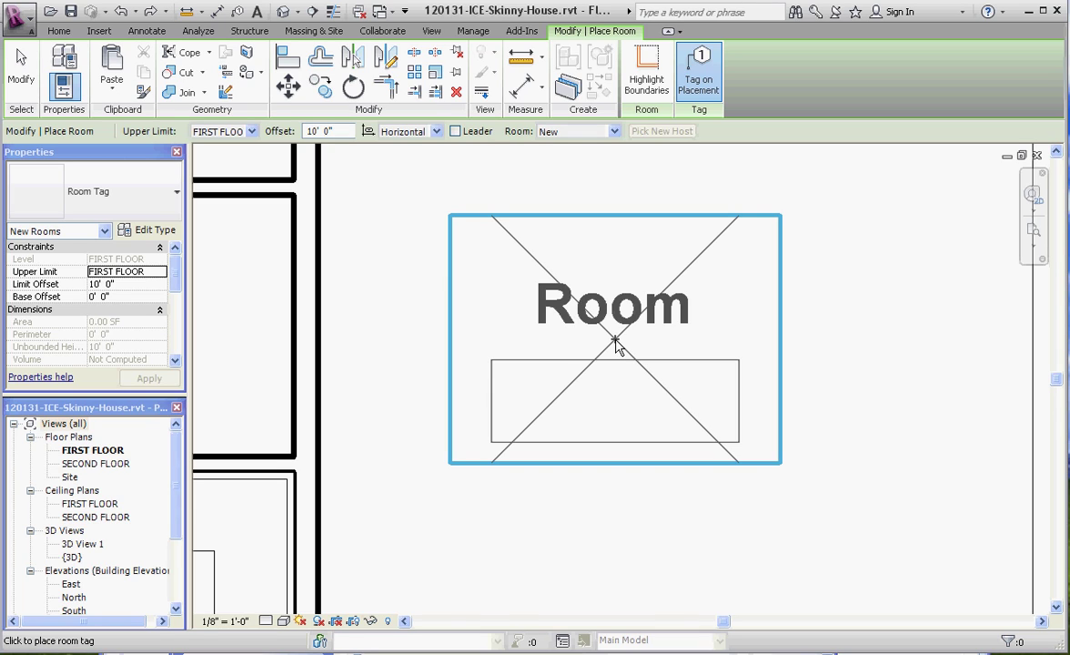
- Place tagged room 1 just outside the house
click(629, 325)
scroll(669, 390, down, 3)
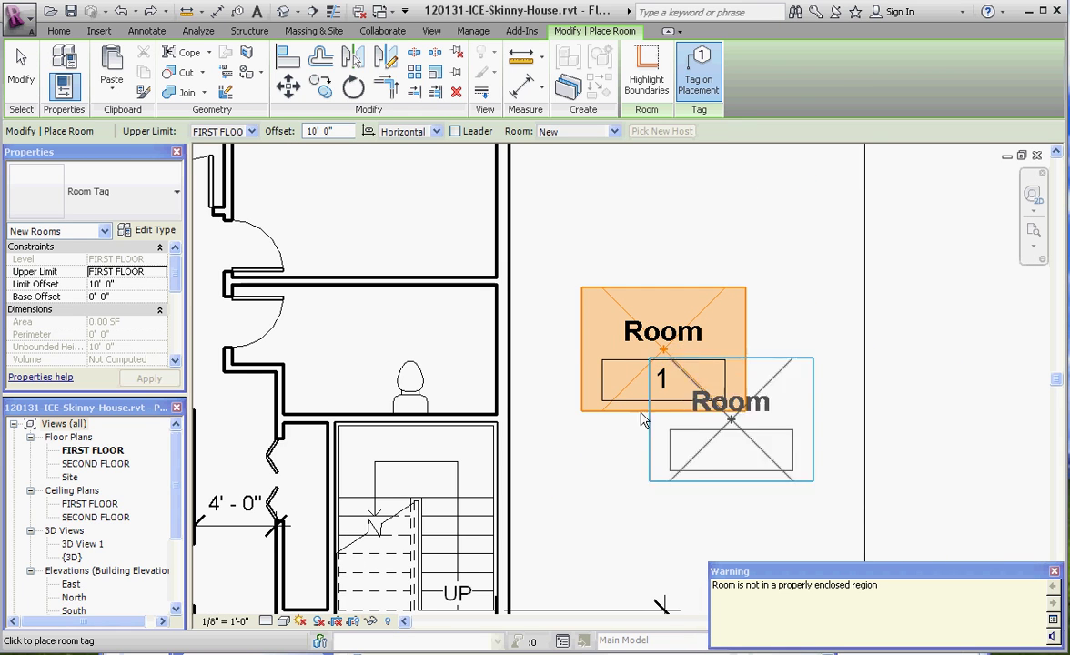
scroll(749, 477, down, 3)
scroll(673, 293, up, 2)
scroll(673, 293, up, 1)
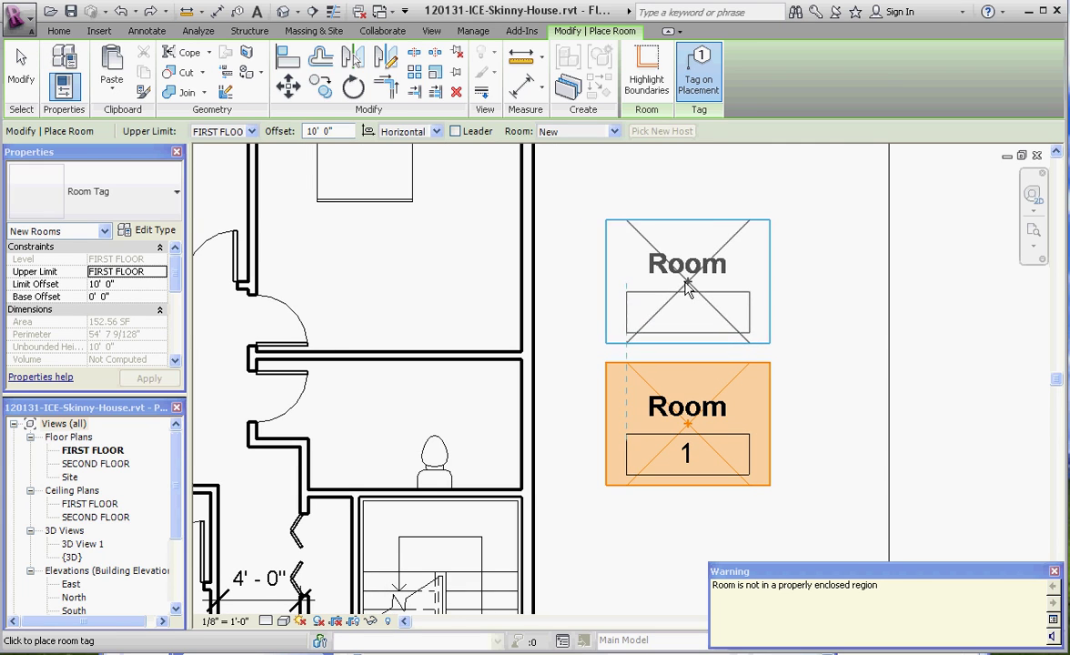
scroll(689, 290, down, 2)
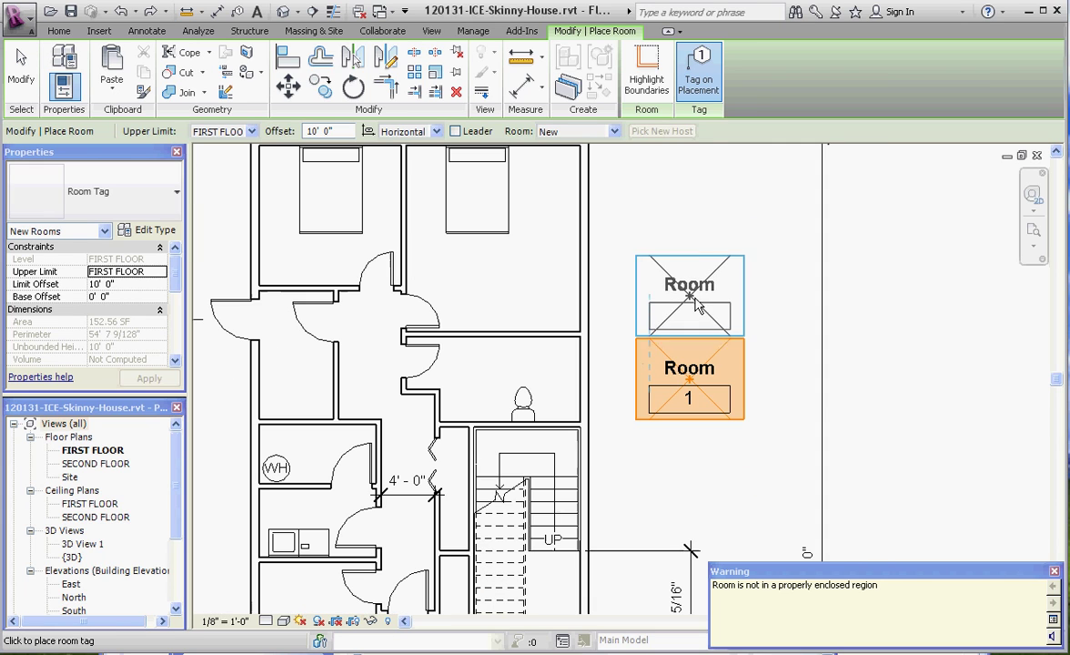
- Place tagged rooms in both bedrooms, the bath, and the upper and lower hallway
click(497, 255)
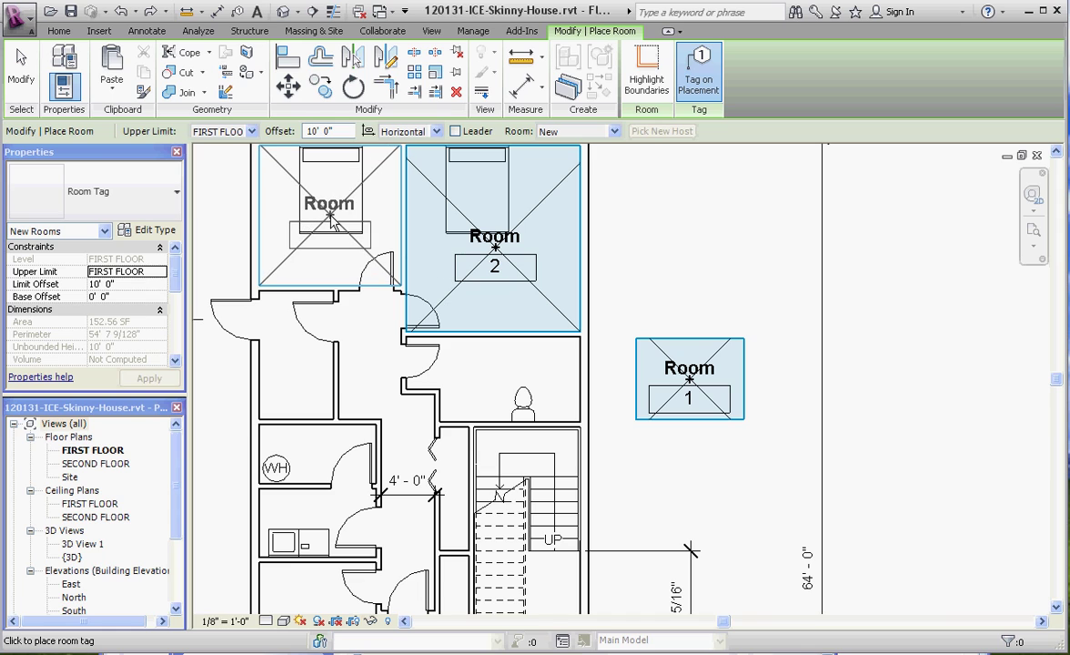
click(329, 251)
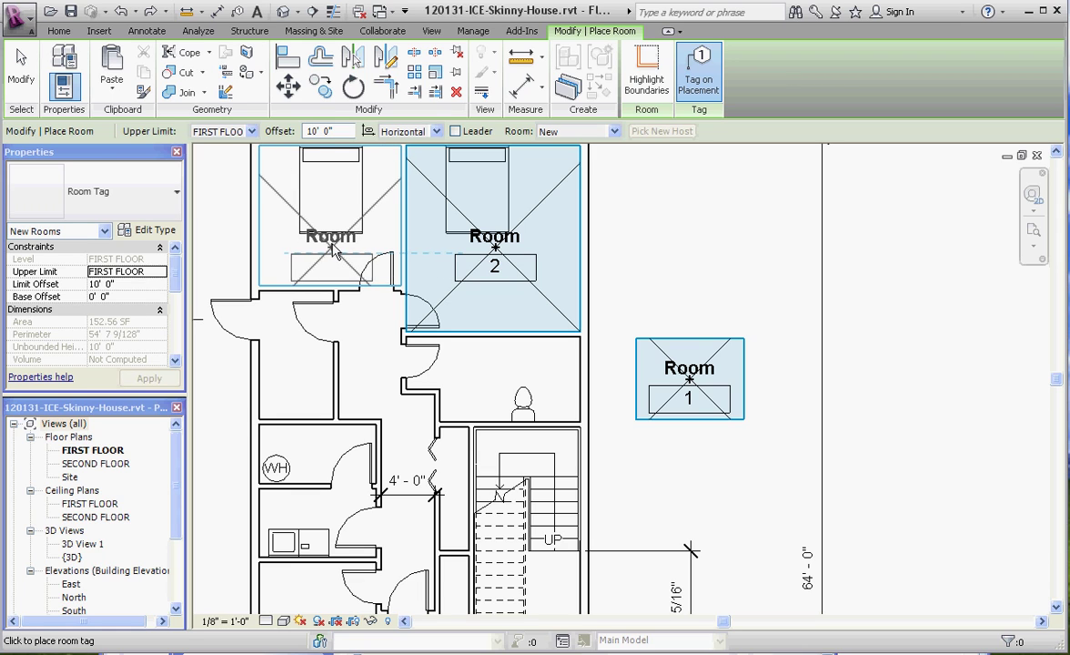
click(506, 379)
click(398, 429)
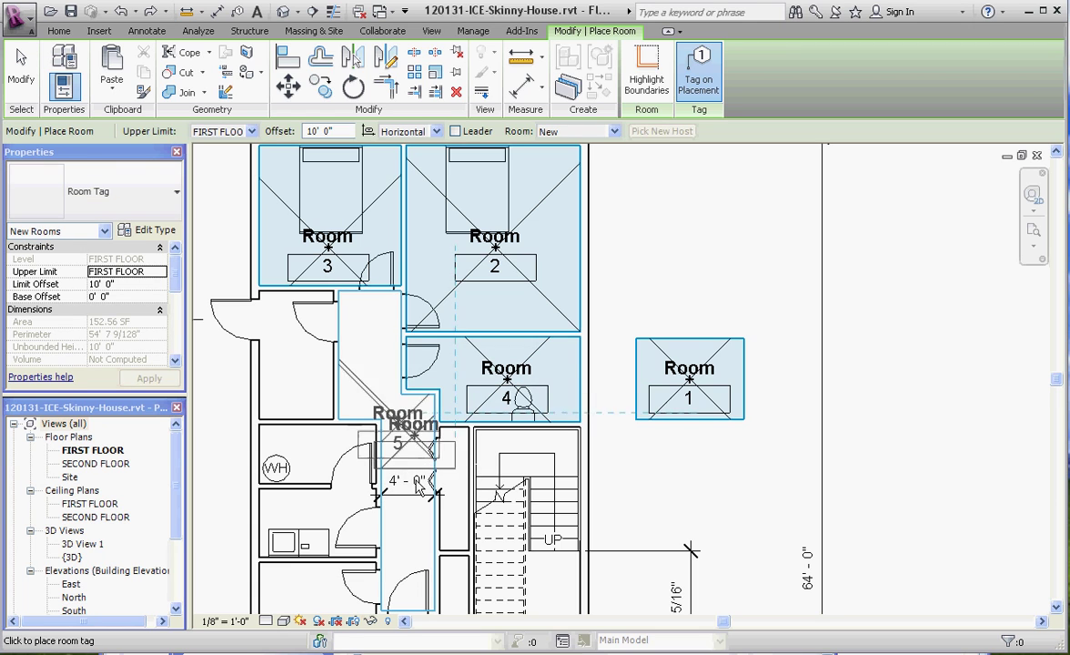
scroll(365, 348, down, 2)
scroll(385, 481, up, 2)
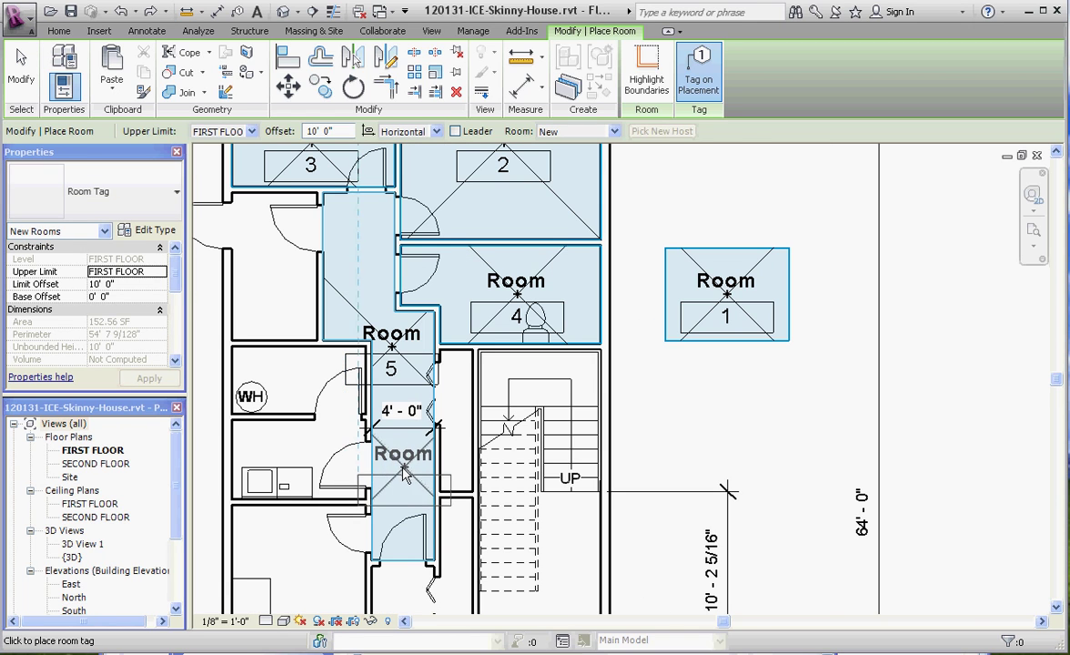
click(405, 466)
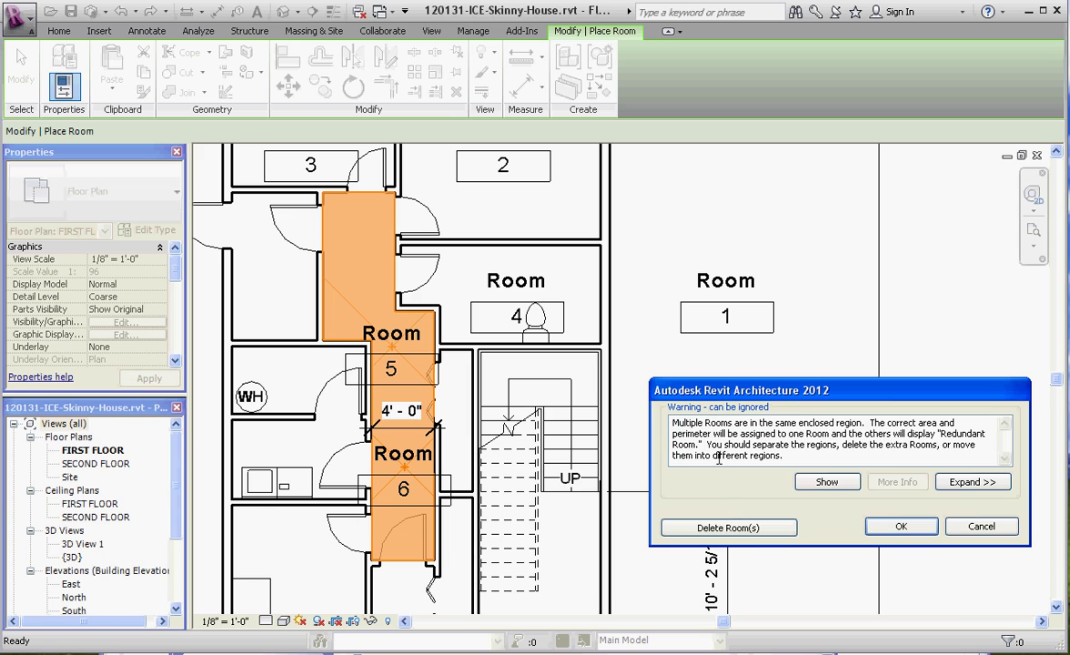
- Delete duplicate hallway room 6 from the warning, then delete unenclosed room 1 and dismiss its warning
click(747, 529)
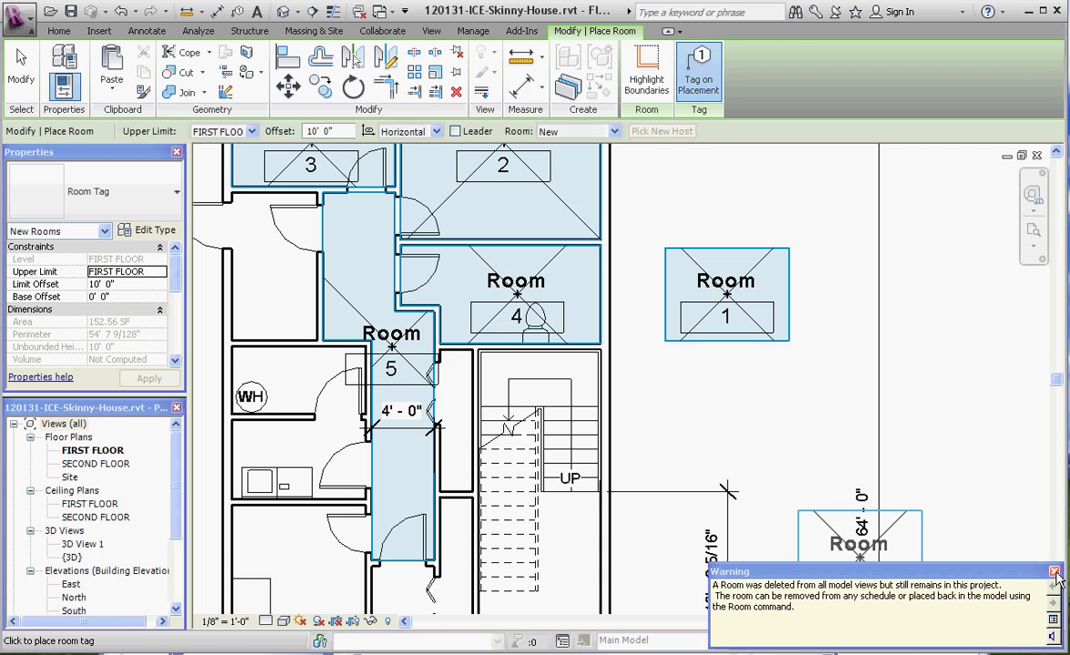
key(Escape)
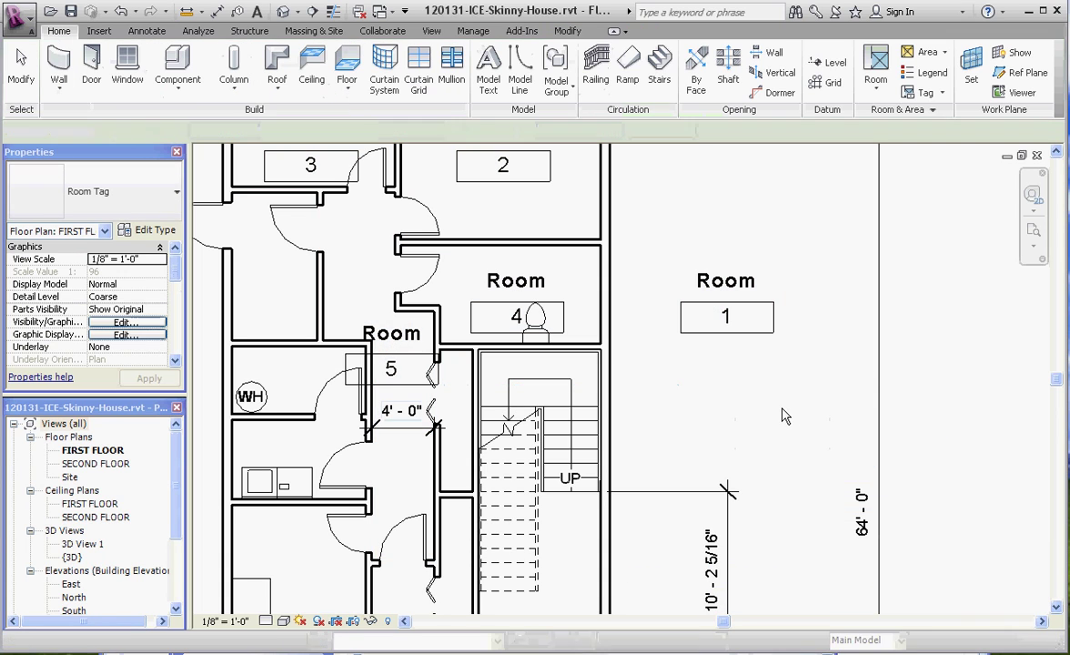
click(747, 348)
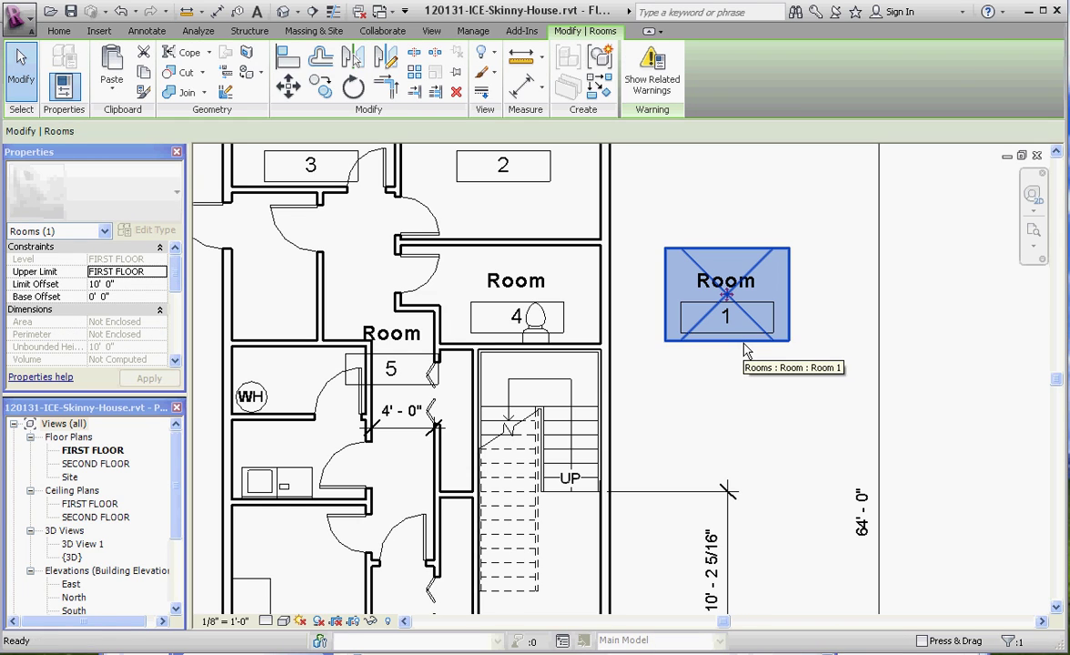
key(Delete)
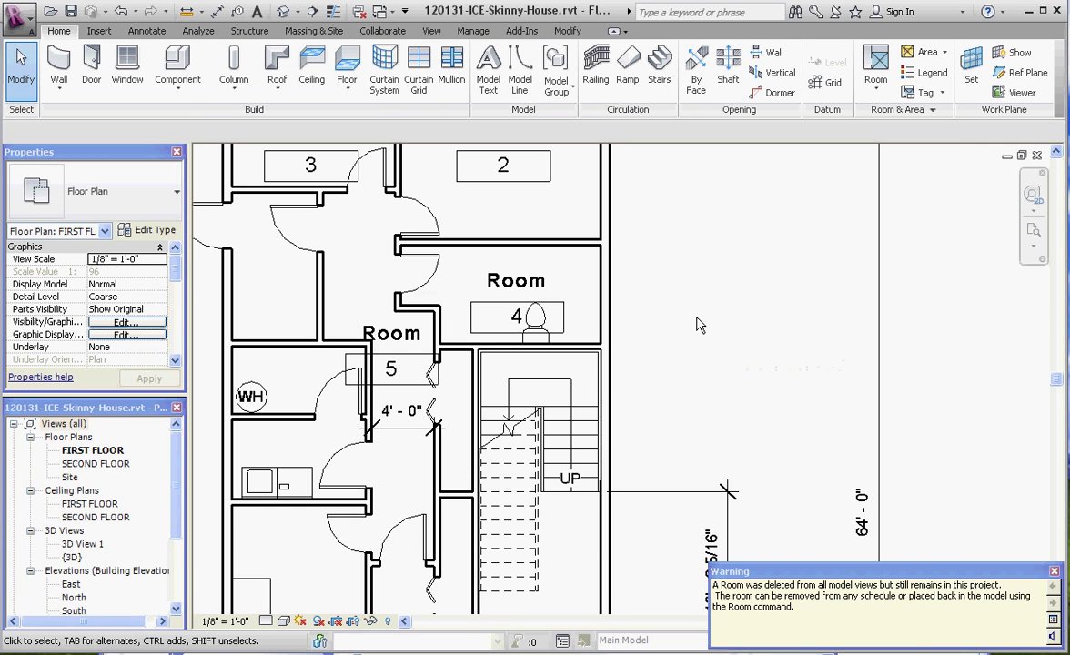
click(1055, 572)
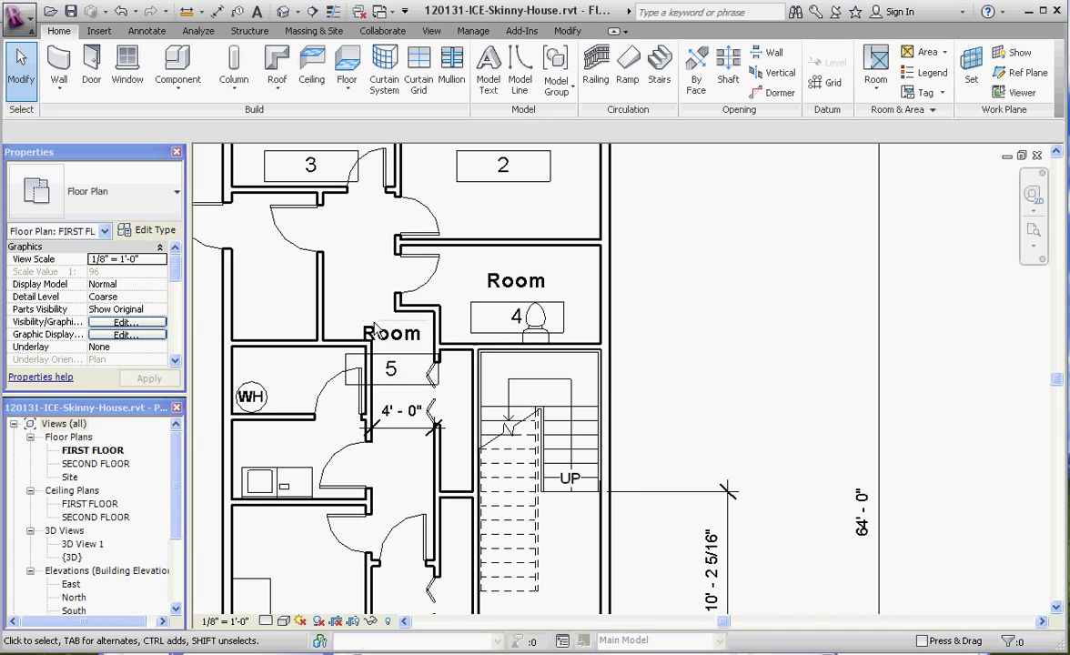
click(496, 328)
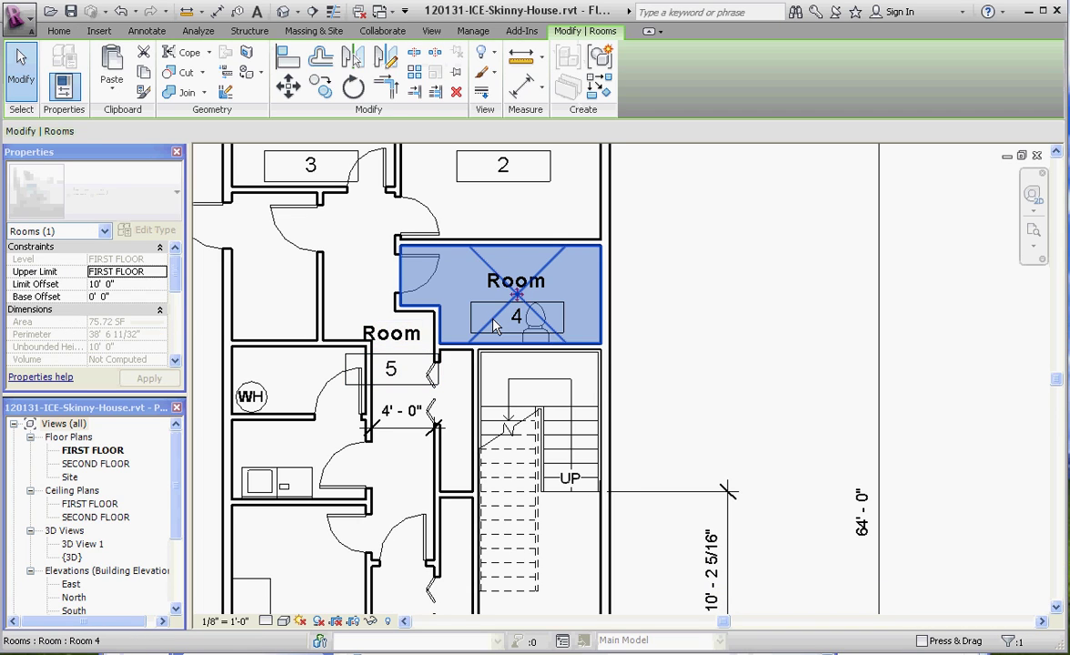
click(704, 358)
click(560, 223)
click(645, 251)
scroll(646, 251, down, 2)
click(617, 215)
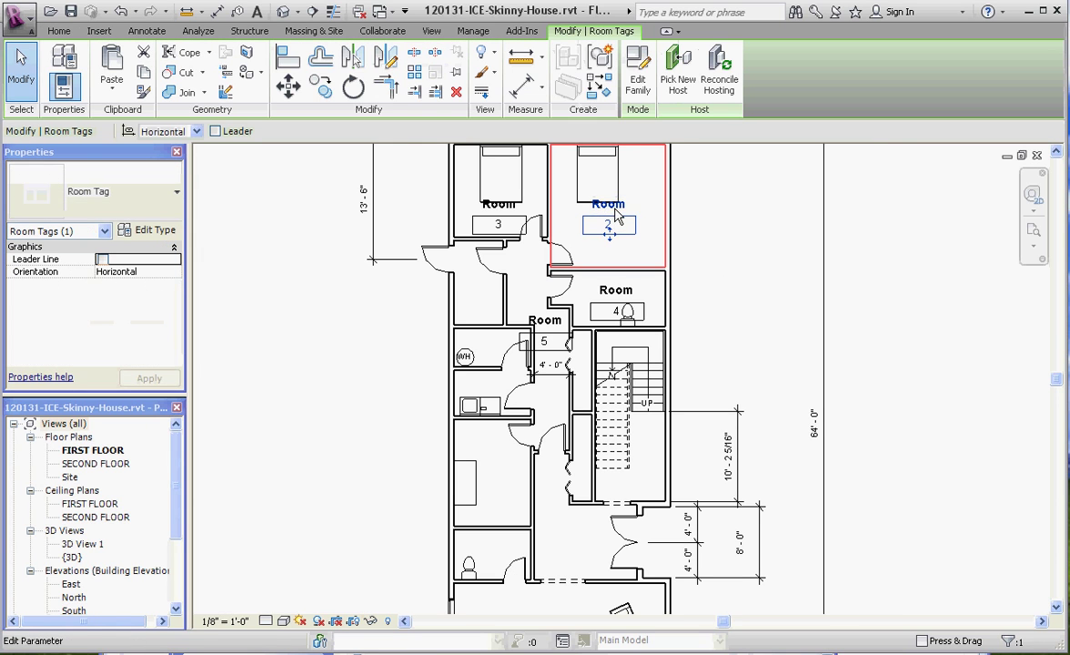
scroll(619, 228, up, 3)
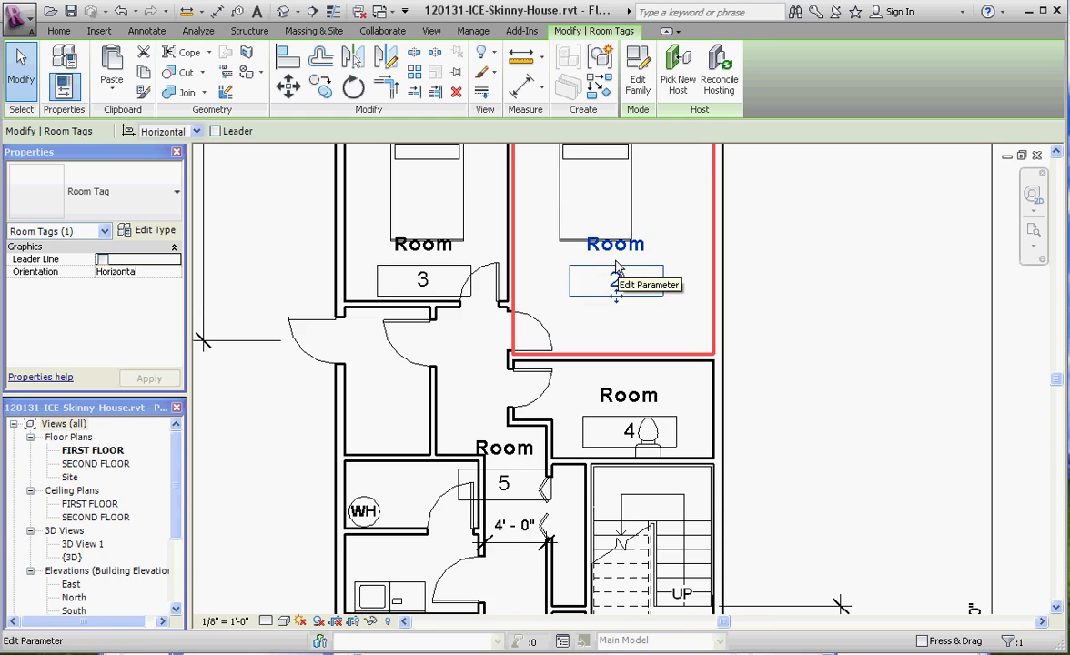
scroll(619, 264, down, 2)
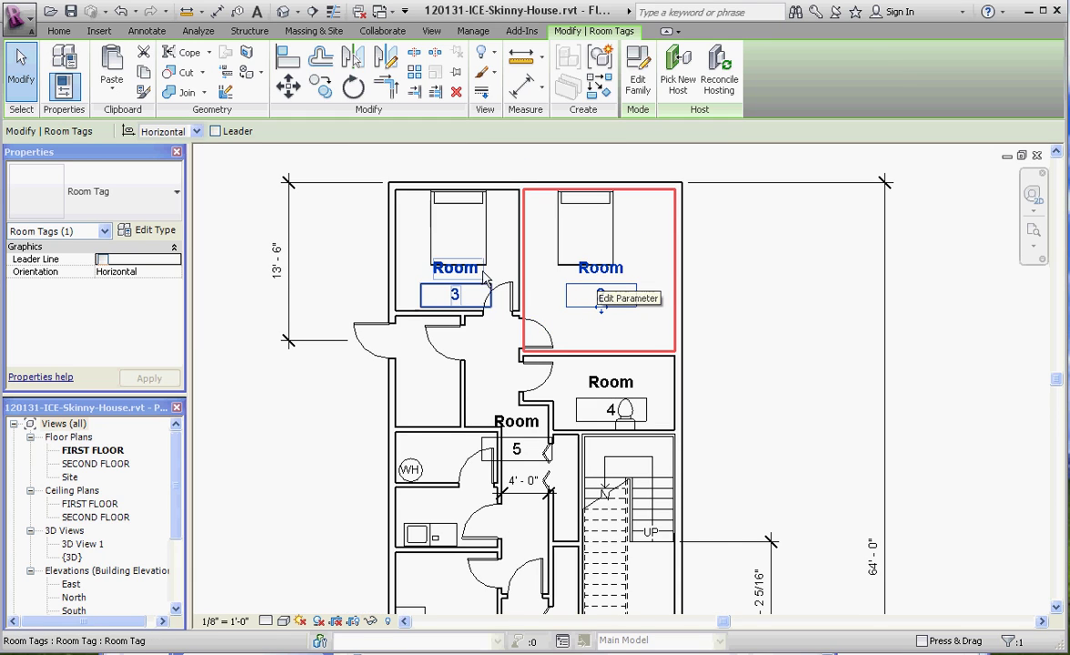
click(454, 284)
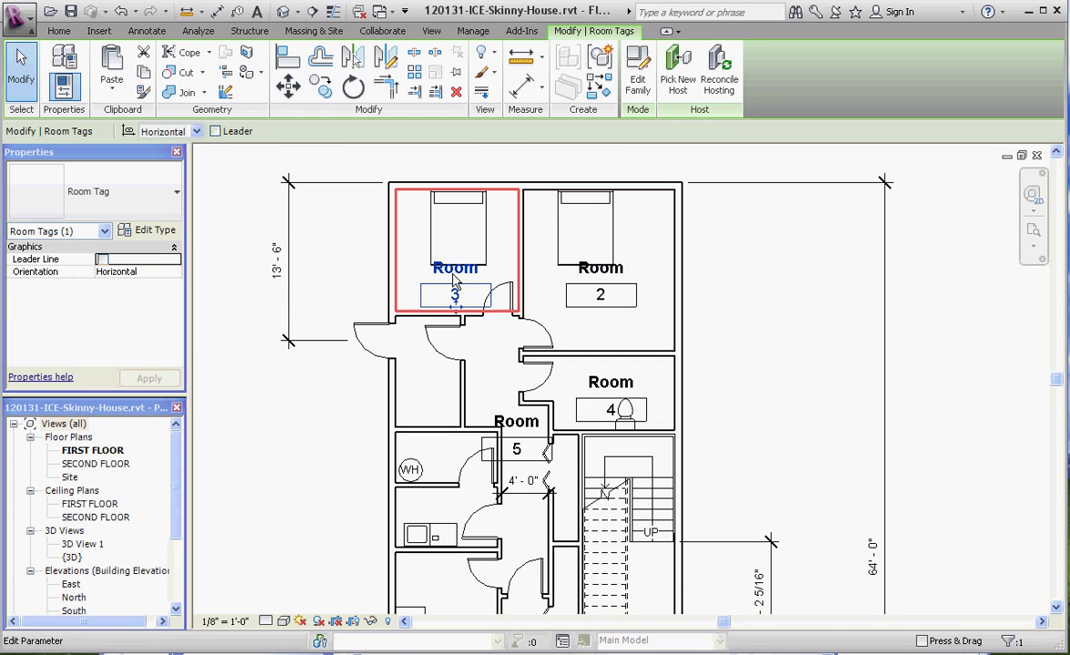
click(568, 387)
click(585, 410)
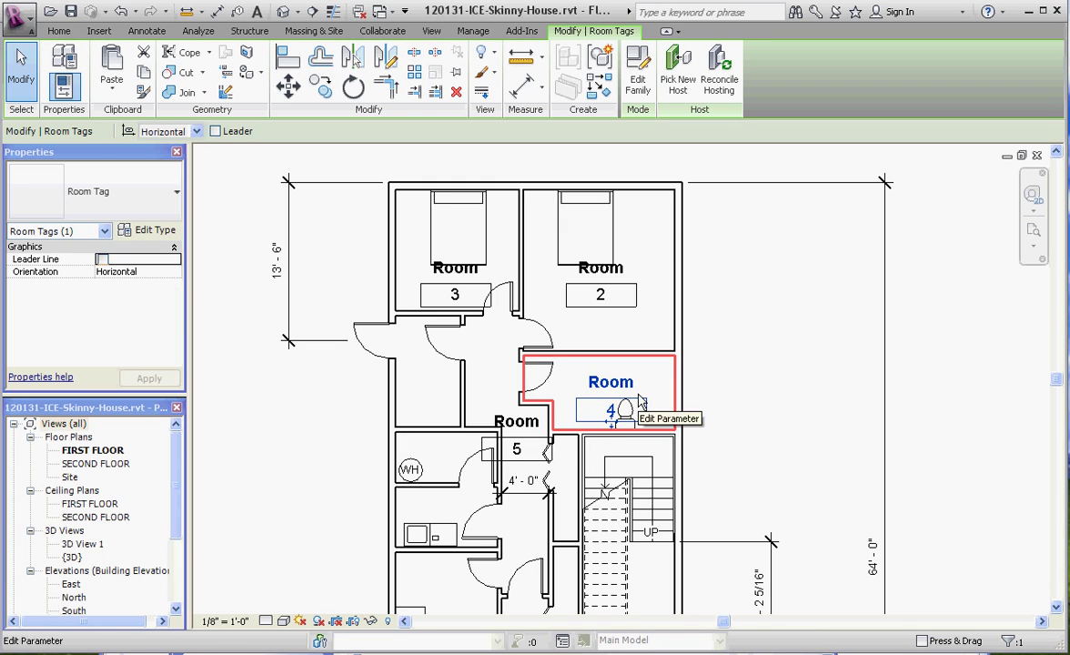
click(513, 428)
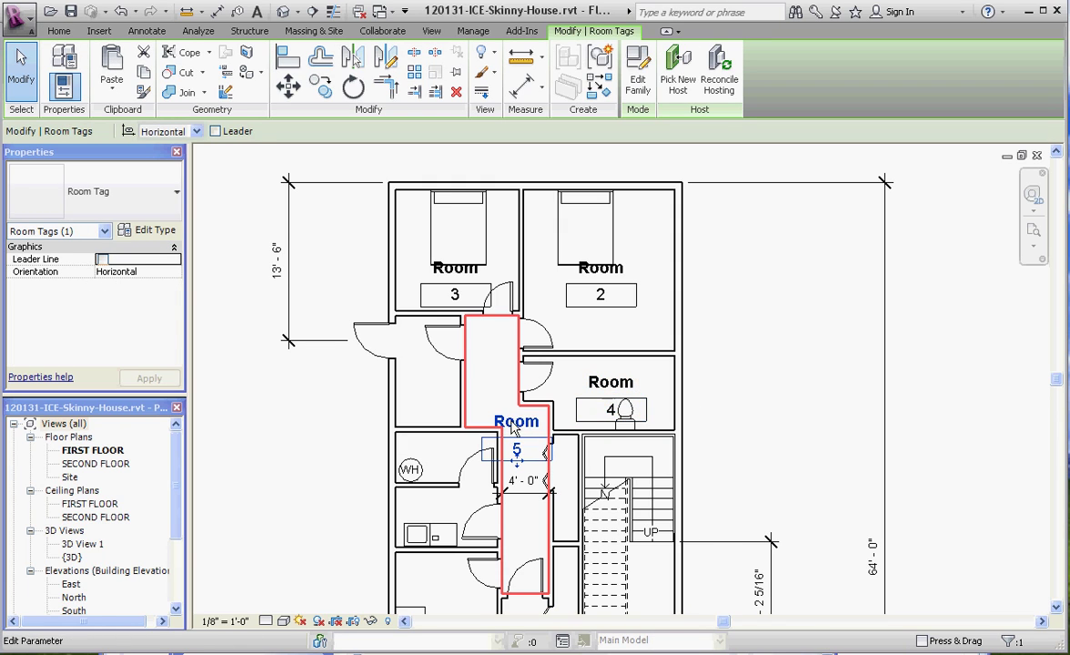
key(Escape)
click(497, 418)
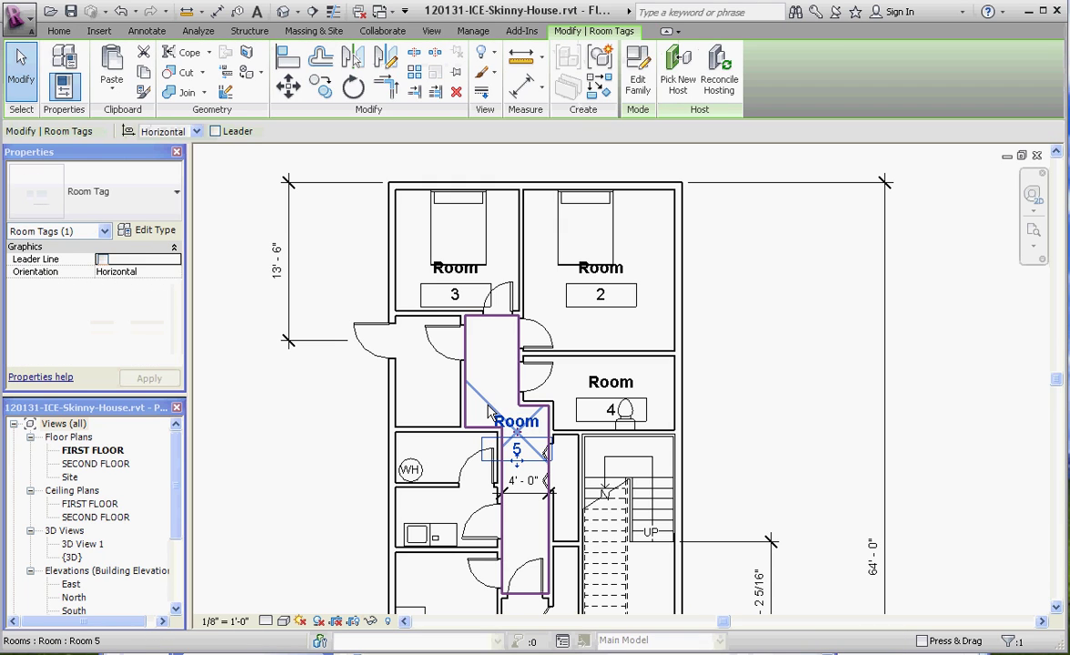
click(488, 410)
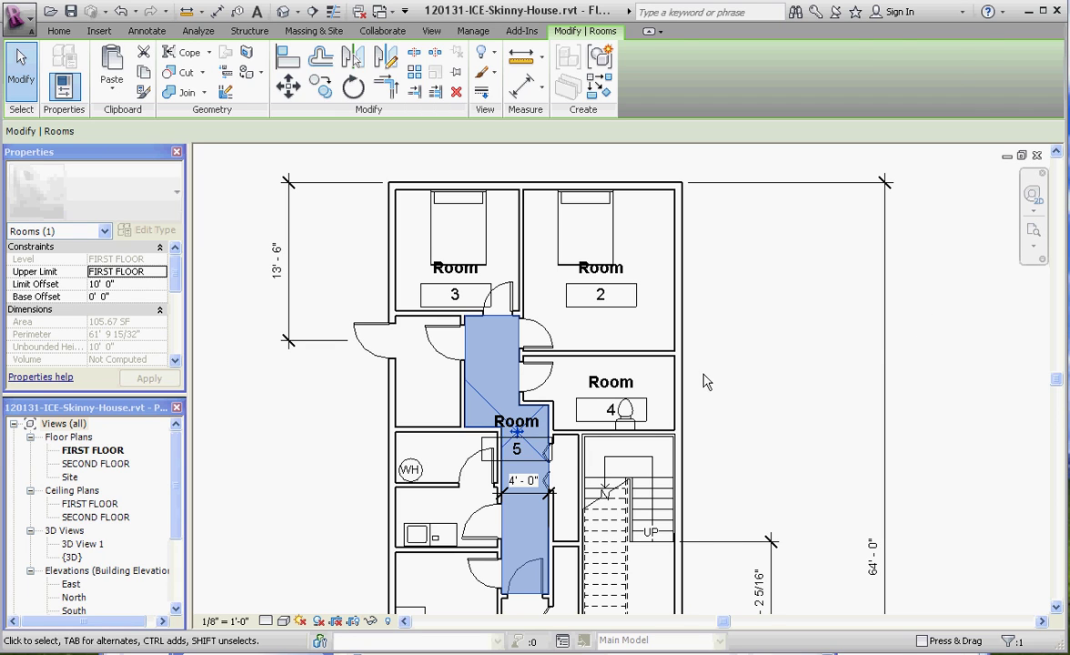
key(Escape)
scroll(455, 264, down, 2)
scroll(557, 314, up, 1)
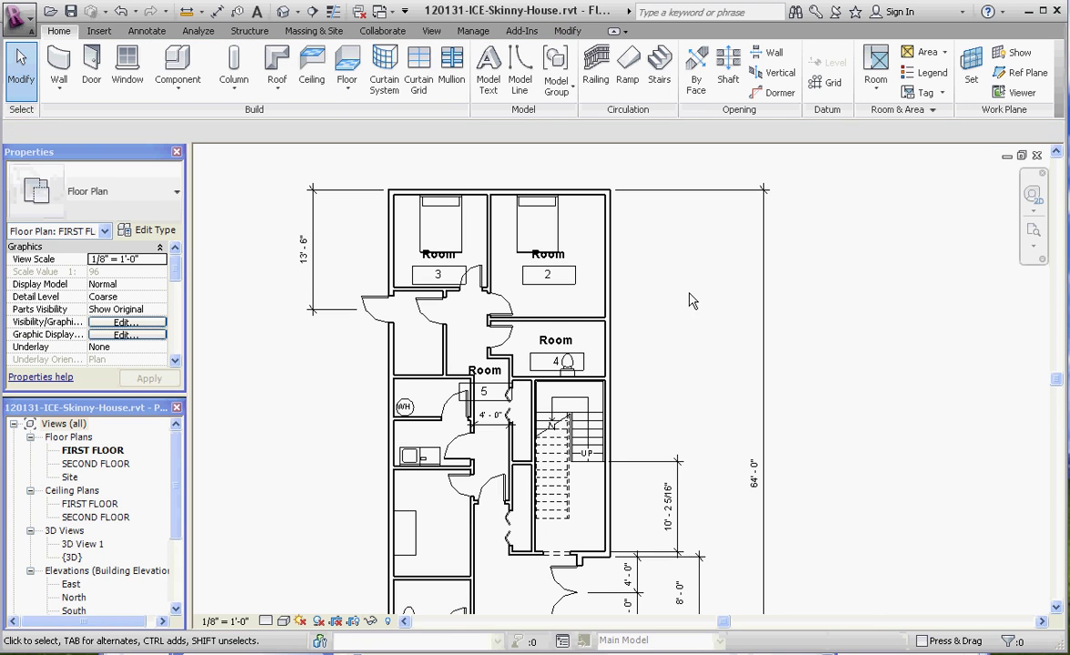
- Draw a 4' 0" room separation line across the lower hallway opening to the right wall
click(879, 94)
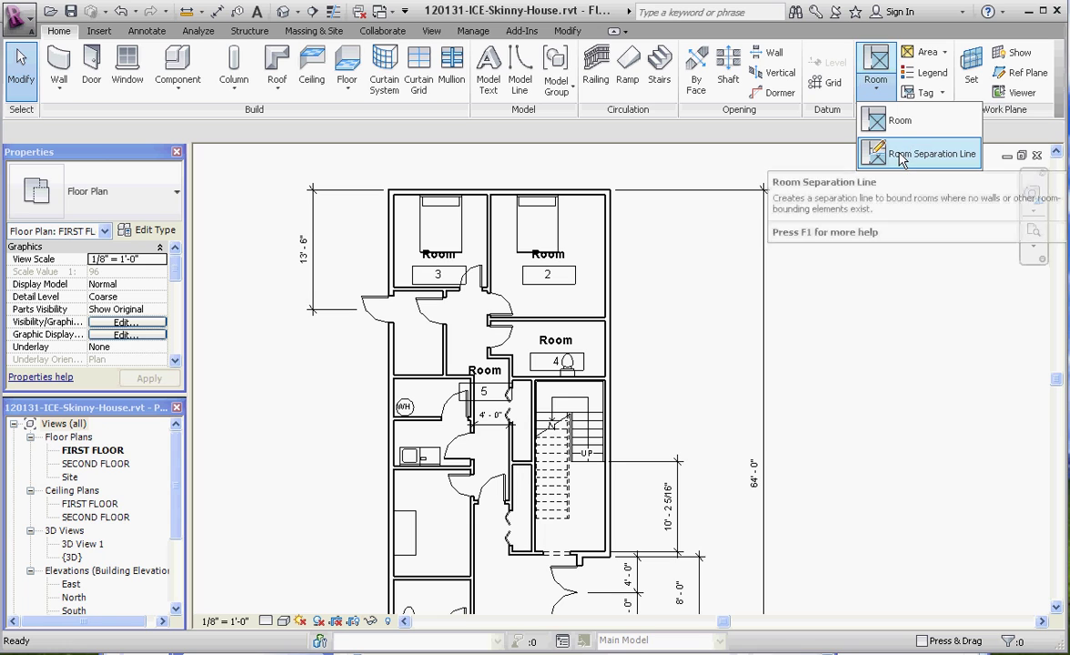
click(931, 154)
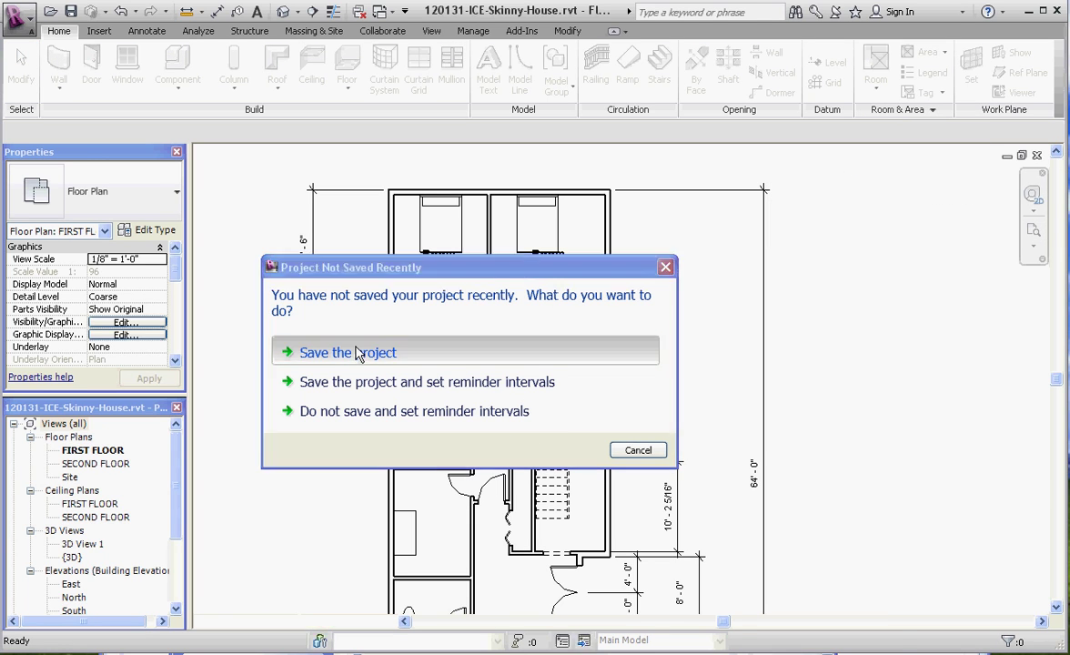
click(401, 352)
scroll(483, 433, up, 5)
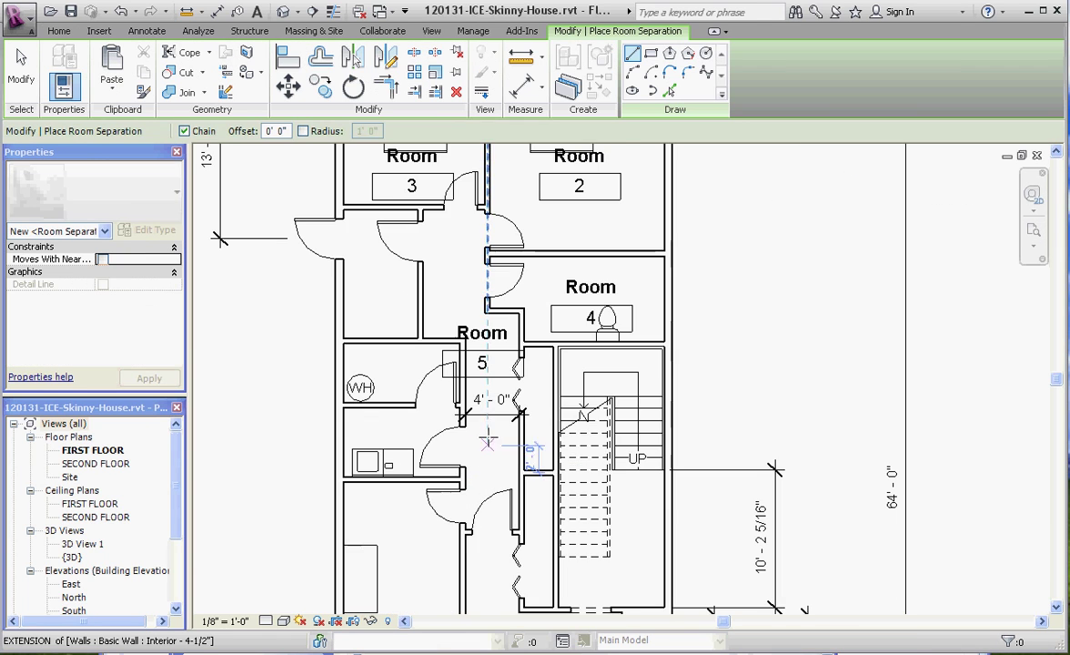
scroll(472, 429, up, 1)
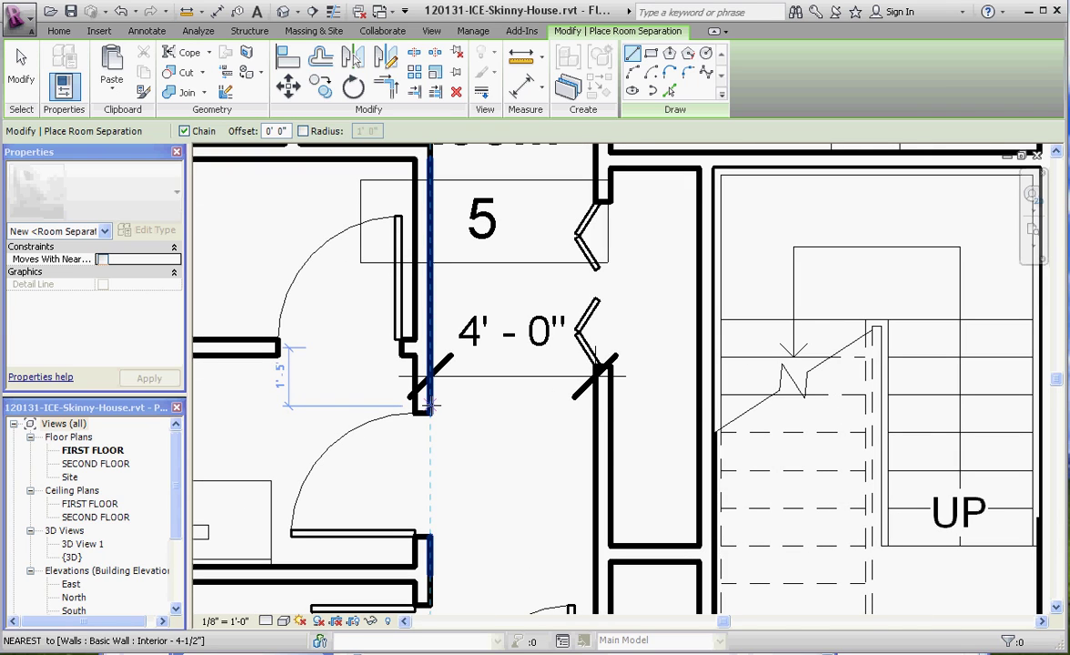
click(424, 407)
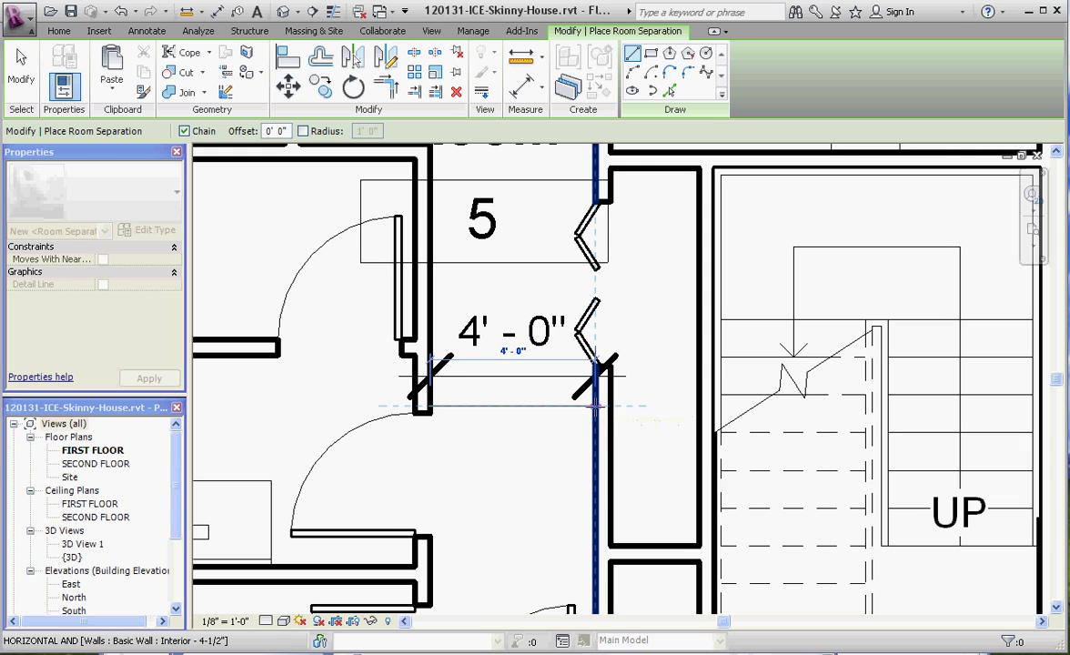
click(599, 406)
scroll(470, 435, down, 2)
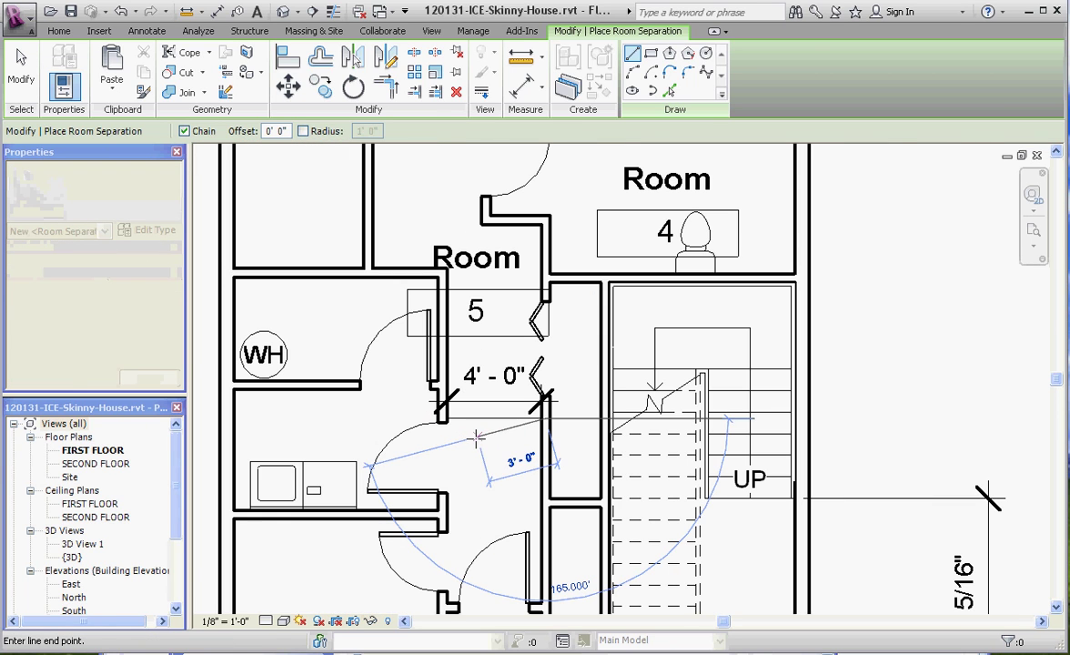
key(Escape)
key(Escape)
- Select the Room 5 tag to check its new boundary, then deselect it
scroll(515, 289, down, 1)
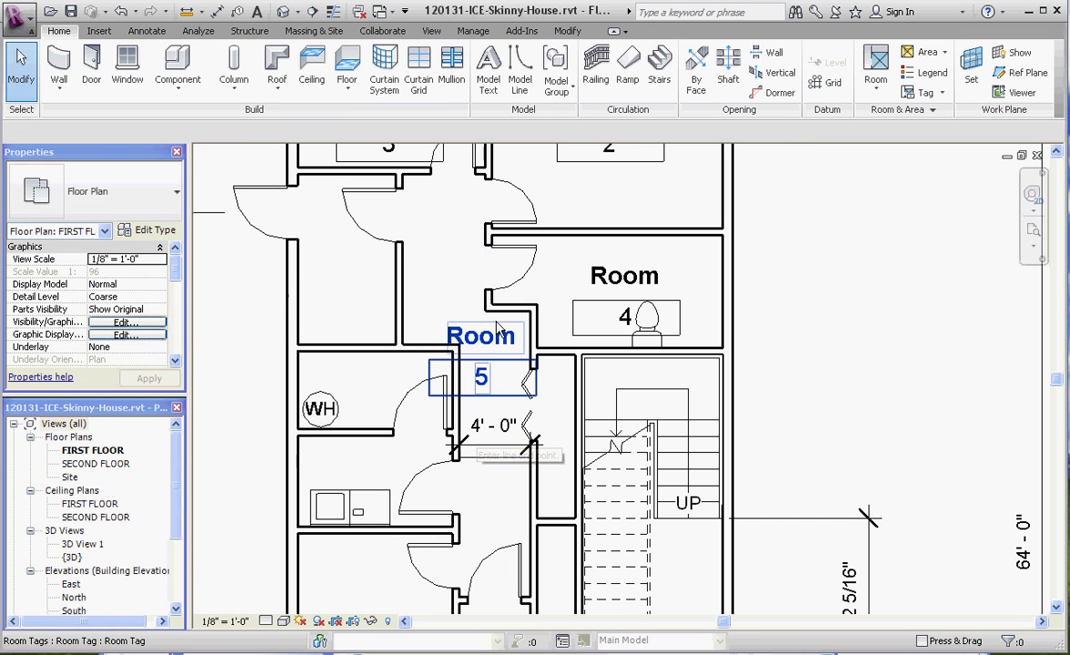
click(492, 360)
scroll(492, 362, down, 2)
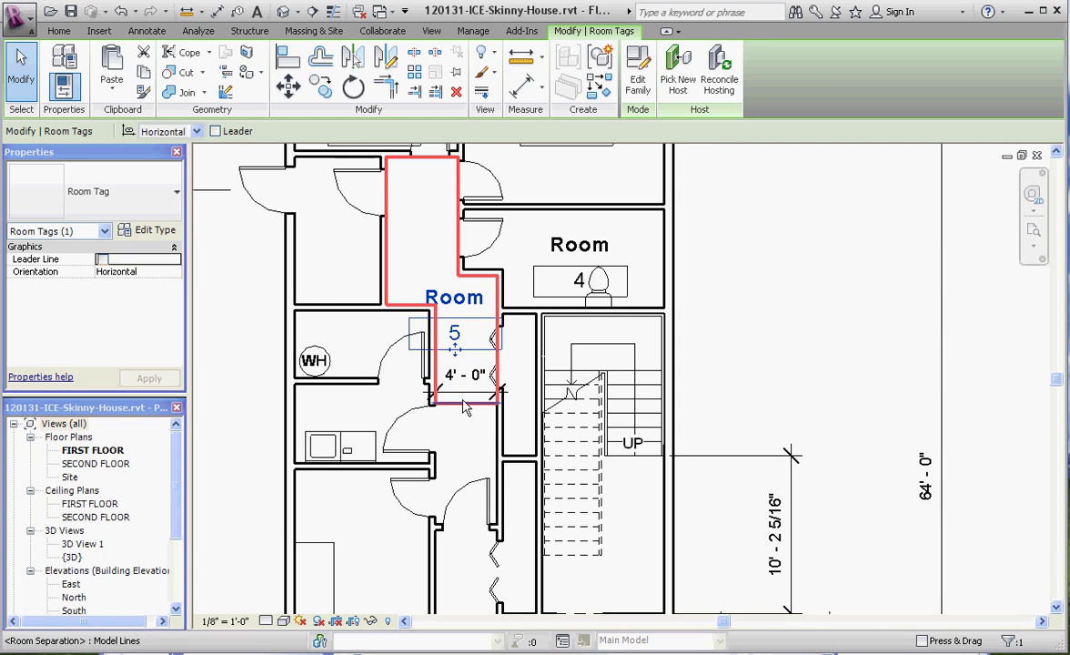
click(760, 348)
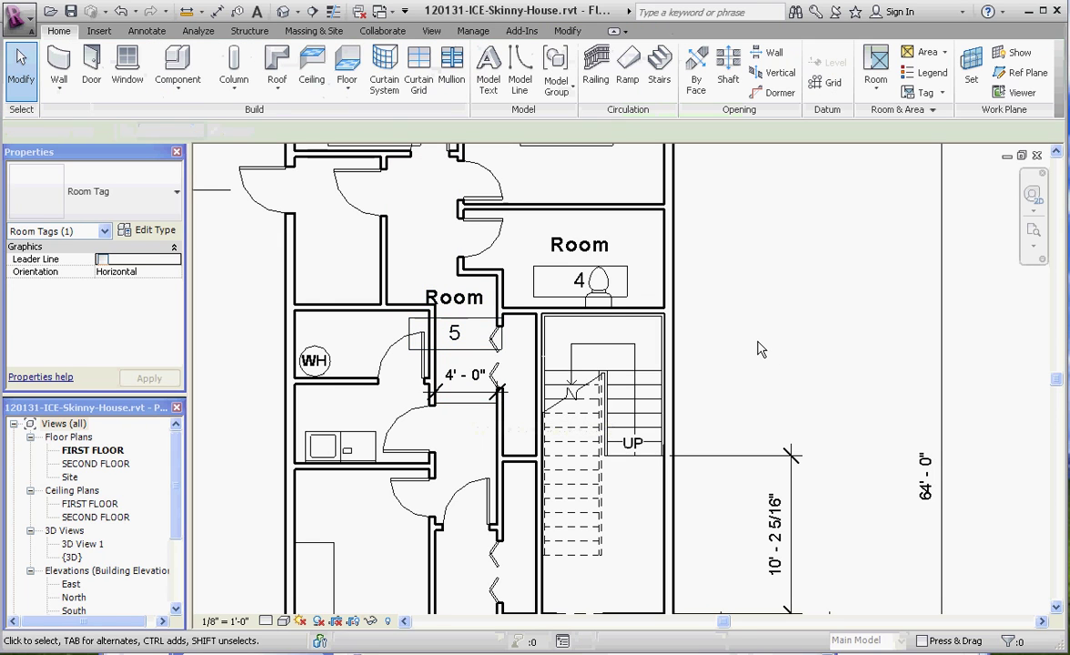
- Place tagged rooms 7, 8 and 9 in the lower hallway, entry corridor and living room
click(876, 68)
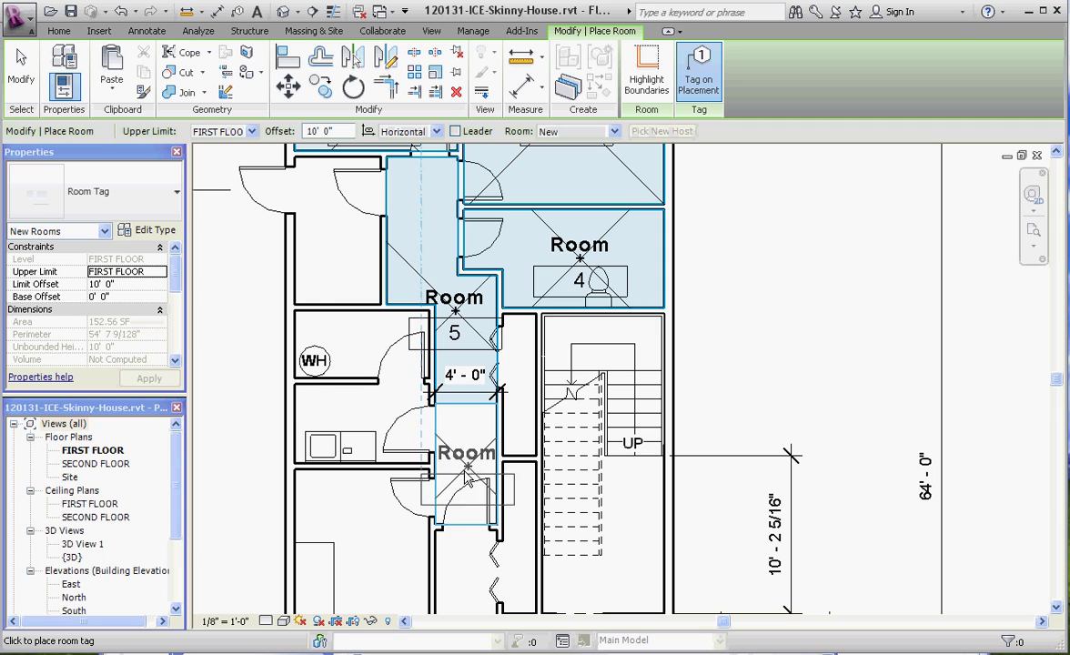
click(469, 471)
scroll(499, 528, down, 2)
click(487, 524)
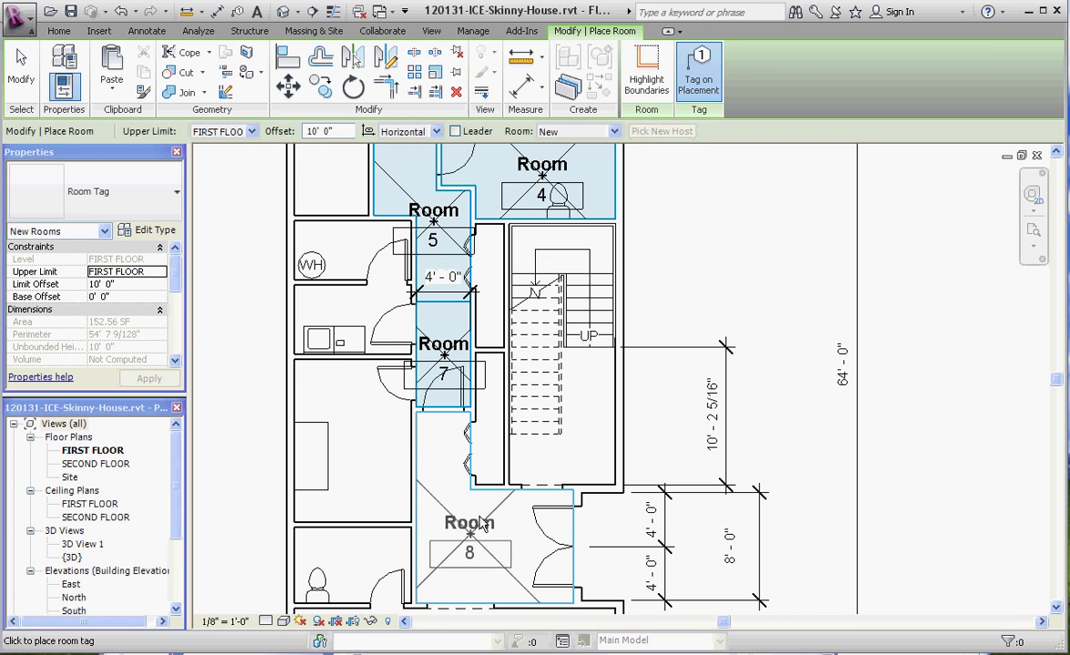
scroll(455, 195, down, 3)
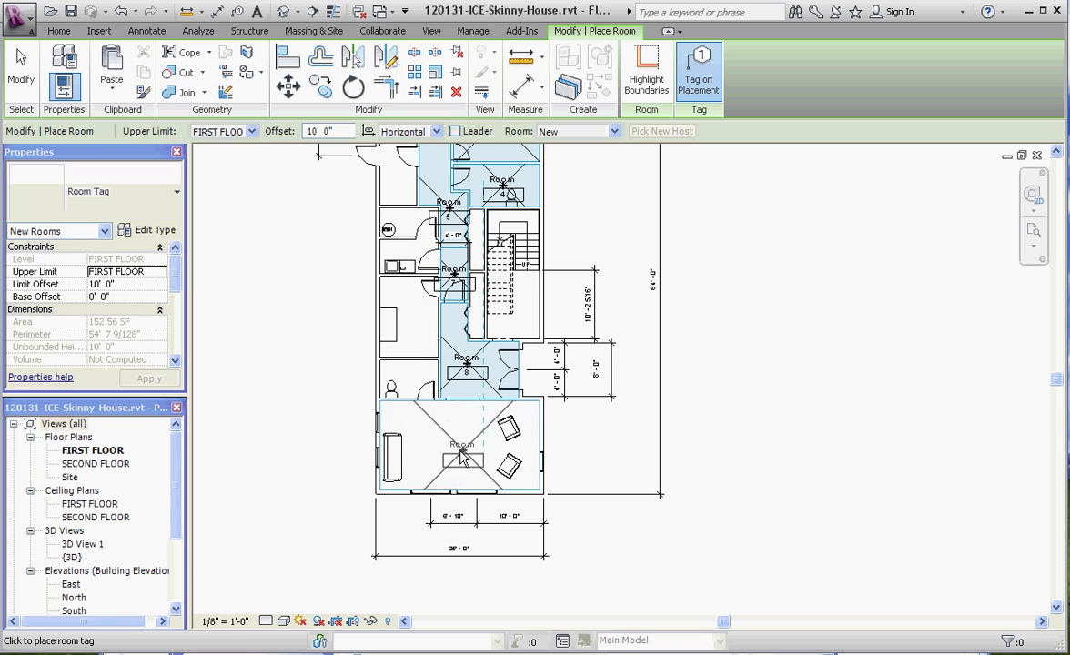
click(464, 460)
key(Escape)
key(Escape)
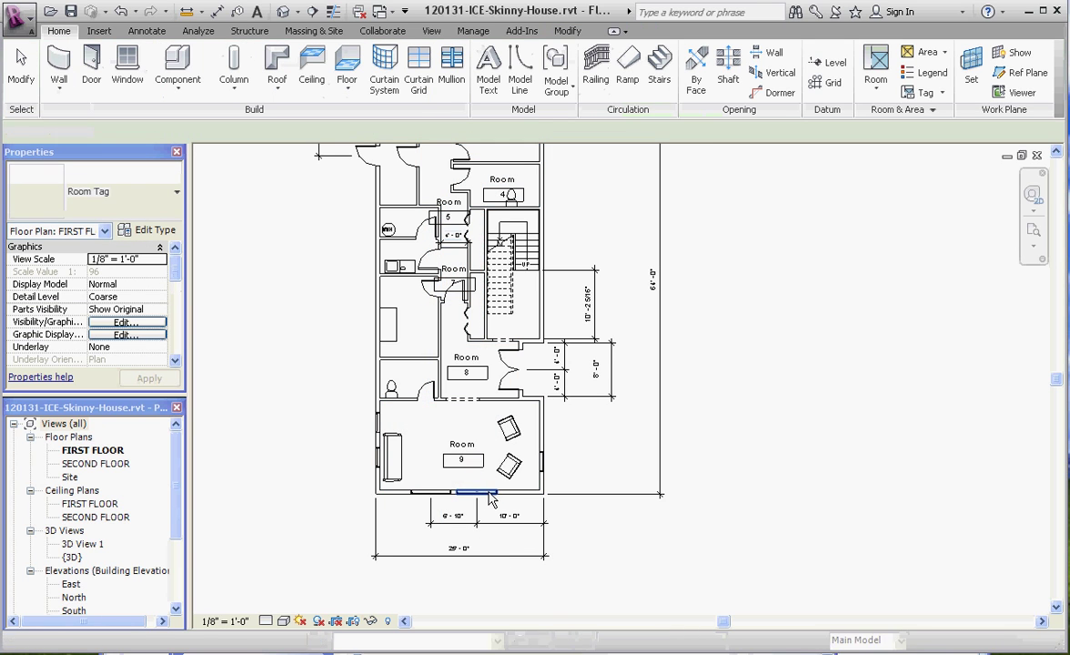
scroll(464, 464, up, 2)
scroll(489, 489, up, 1)
scroll(481, 531, down, 2)
scroll(515, 216, up, 1)
scroll(515, 215, up, 1)
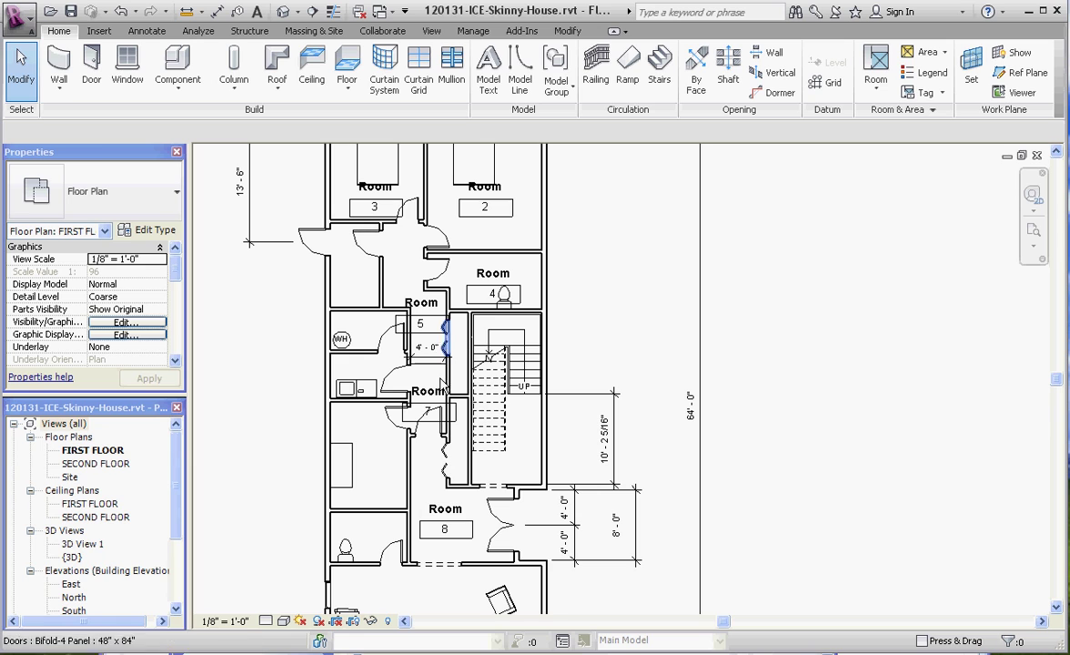
scroll(454, 532, down, 4)
scroll(455, 537, up, 3)
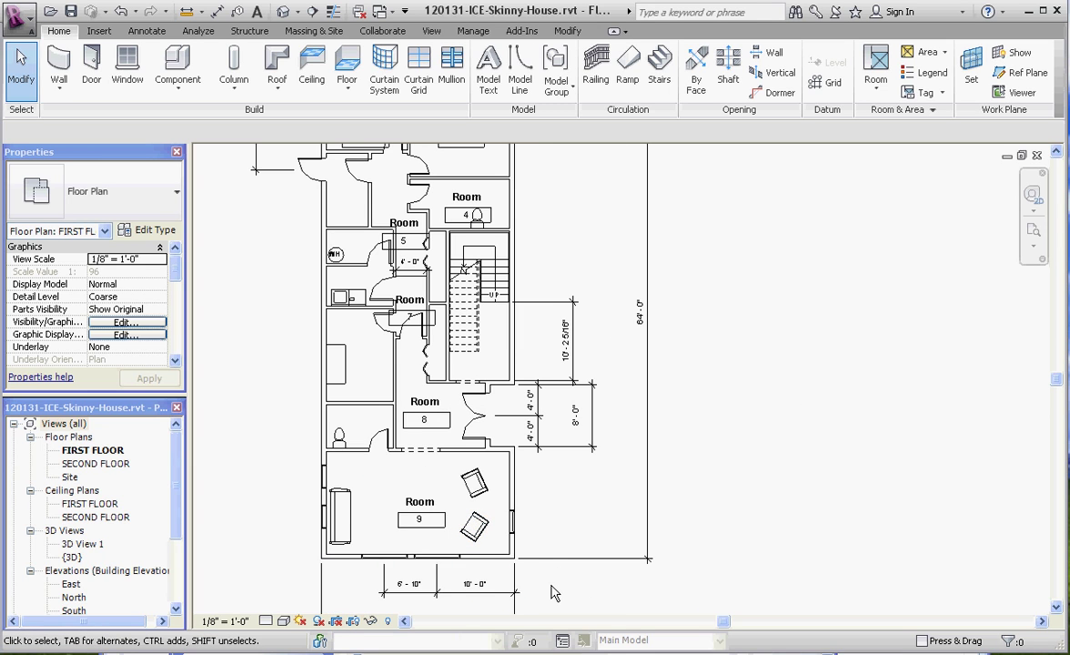
scroll(573, 544, down, 1)
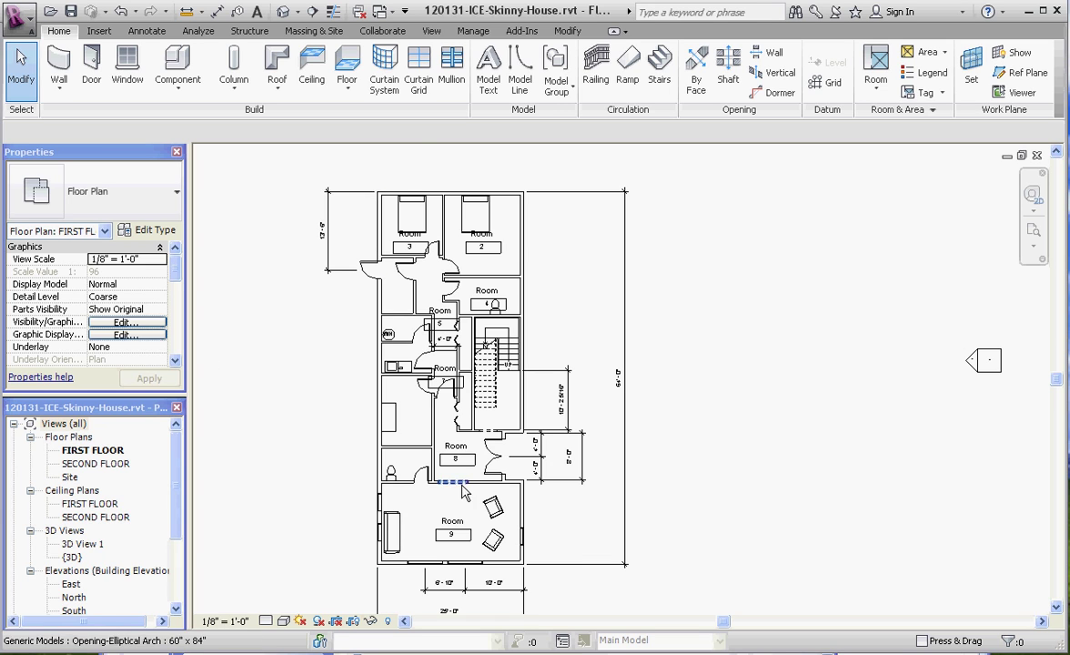
scroll(455, 528, up, 3)
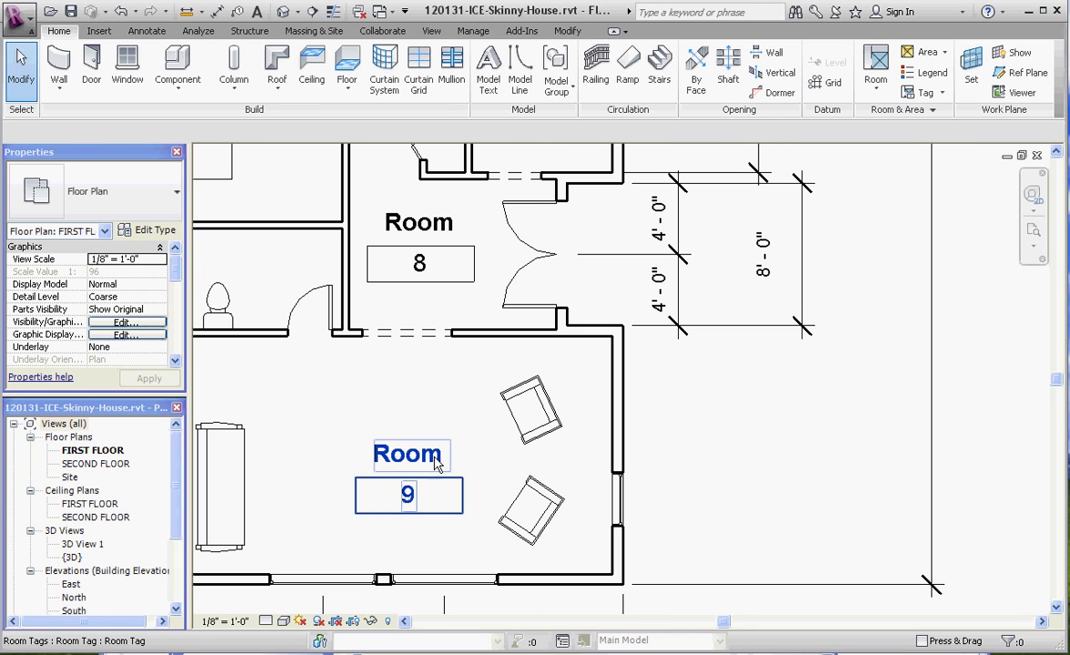
- Rename Room 9 to LIVING
click(437, 464)
click(434, 457)
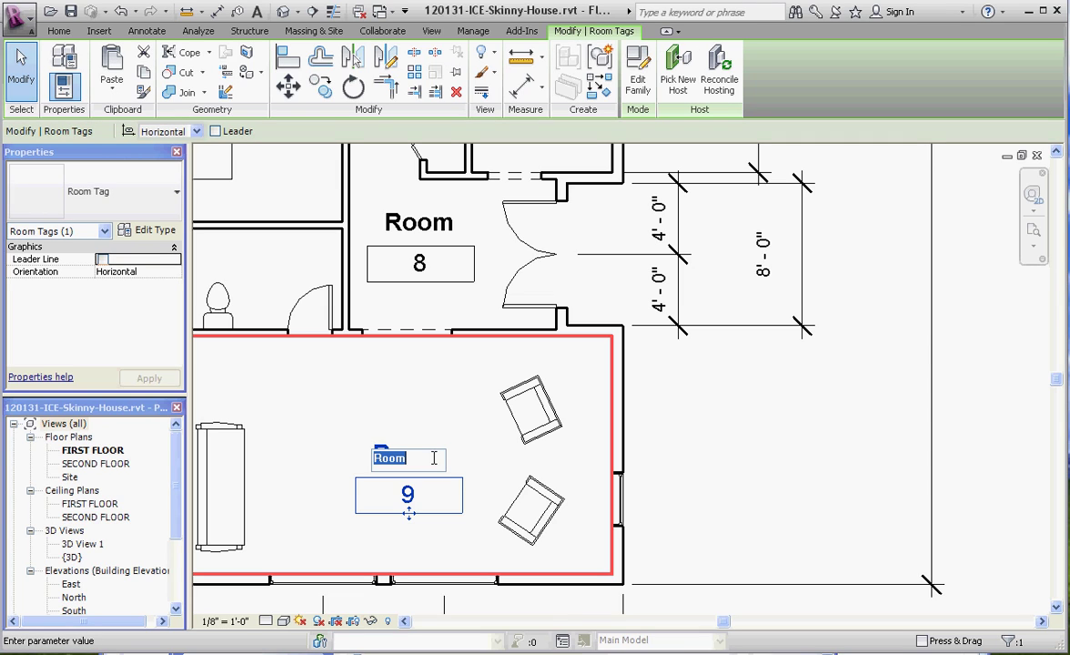
text(LIVING)
click(411, 390)
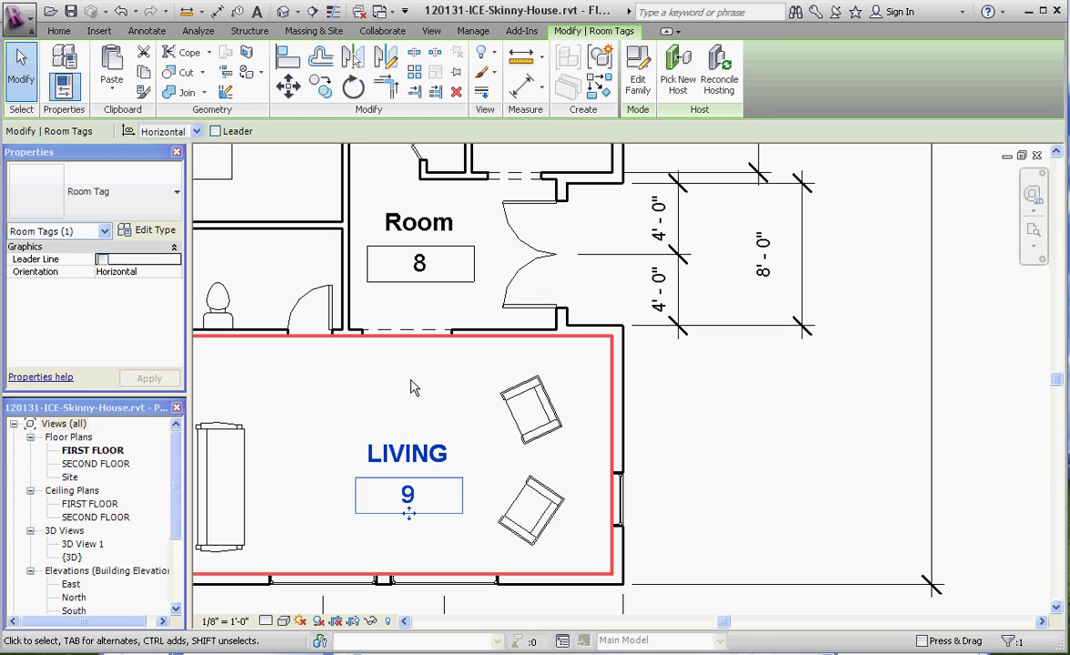
click(640, 437)
- Rename Room 8 to ENTRY
middle_drag(420, 338, 405, 407)
scroll(405, 407, up, 2)
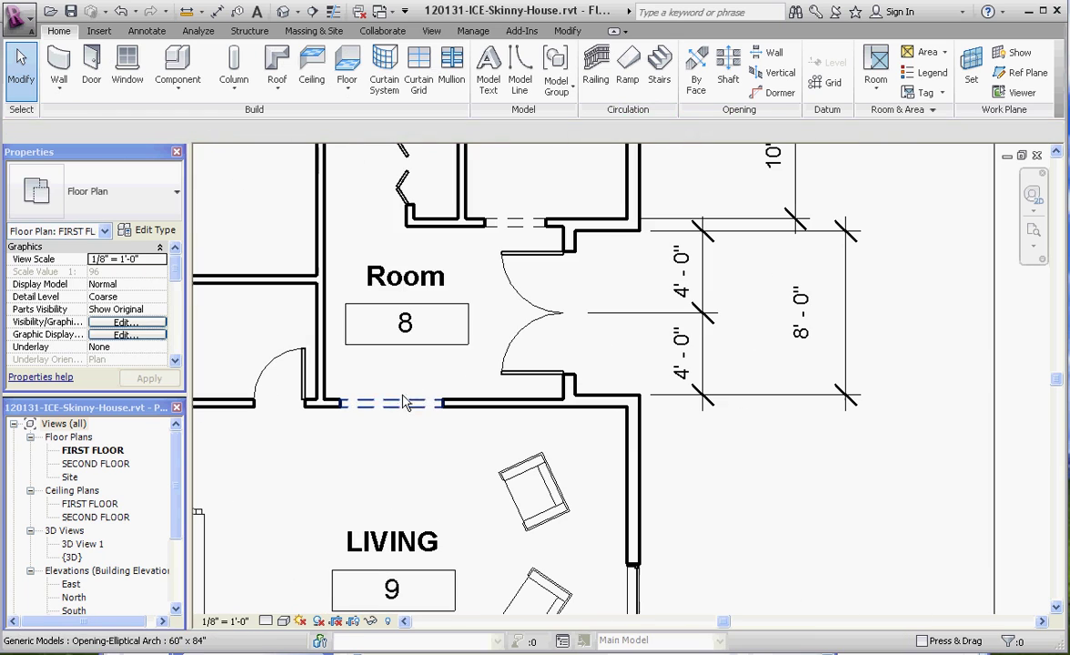
click(406, 344)
click(428, 280)
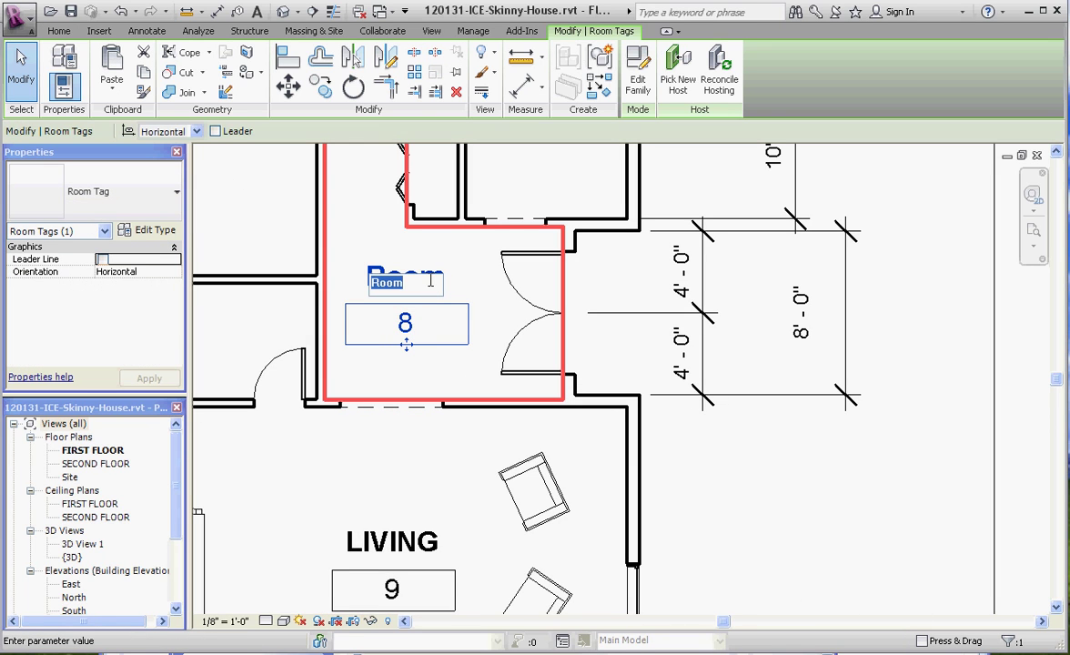
text(EN)
key(Return)
- Rename Room 7 to FRONT HALL
scroll(471, 299, down, 3)
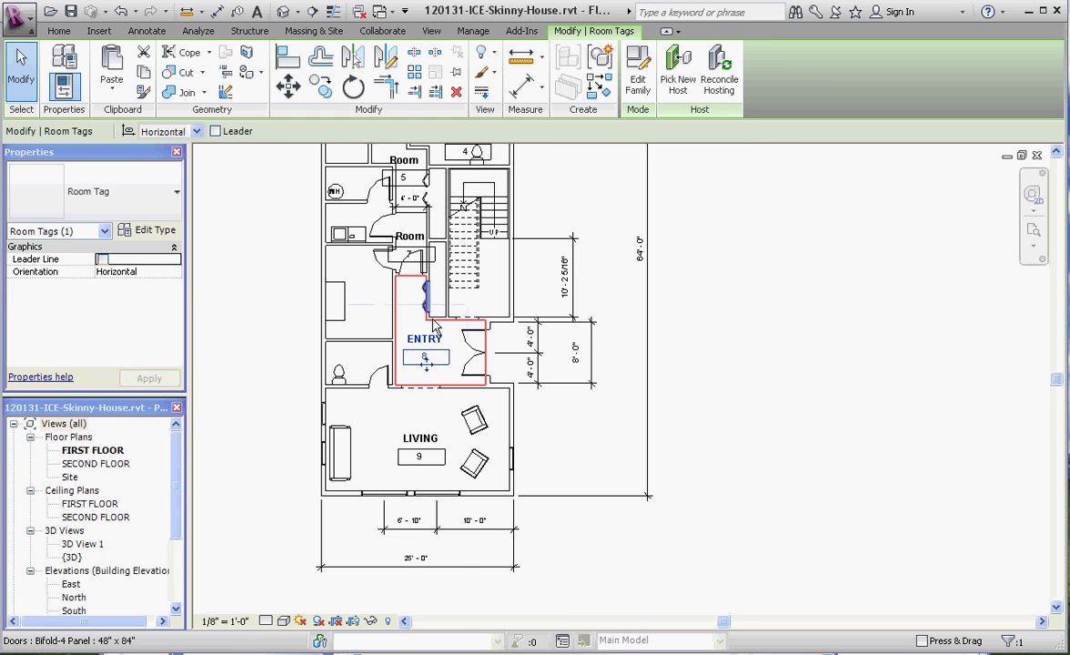
scroll(425, 229, up, 1)
click(407, 220)
click(405, 220)
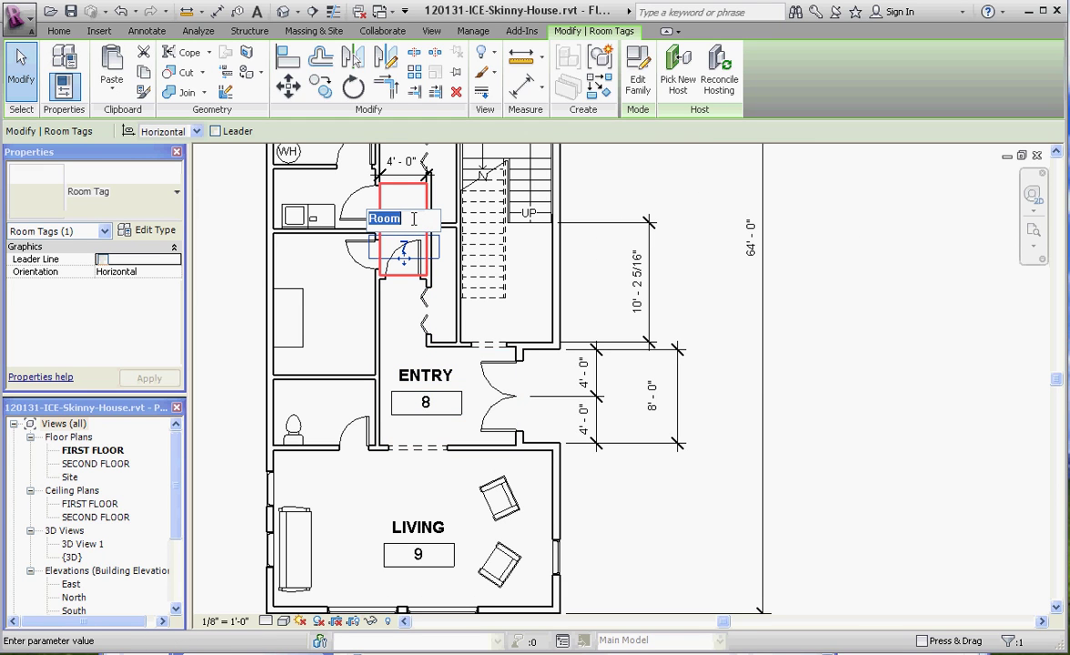
text(FRONT)
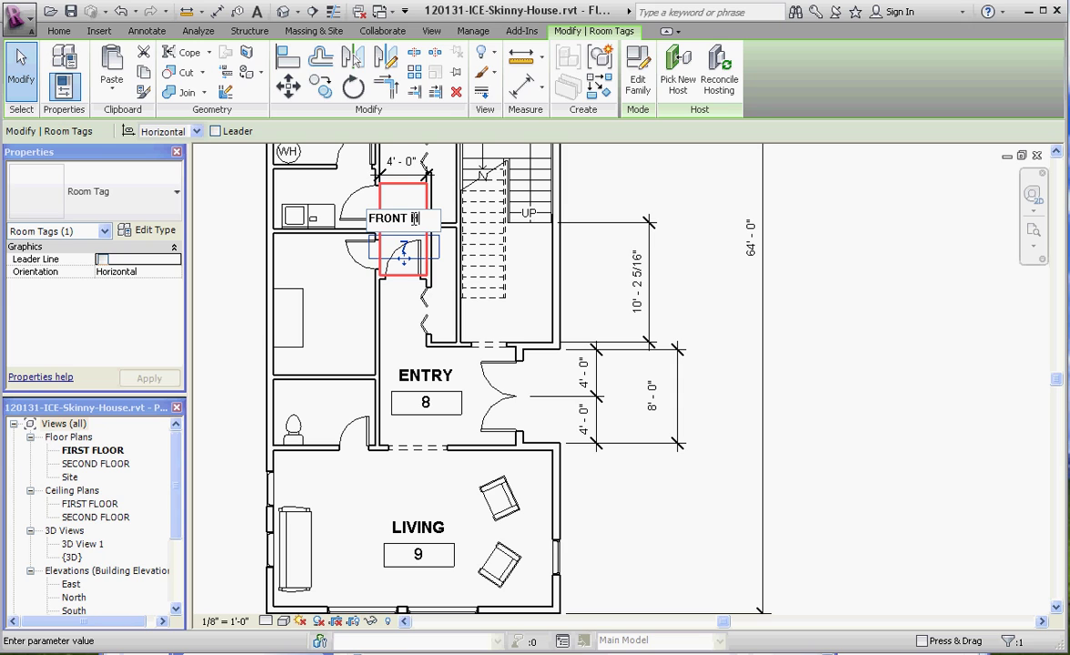
key(Return)
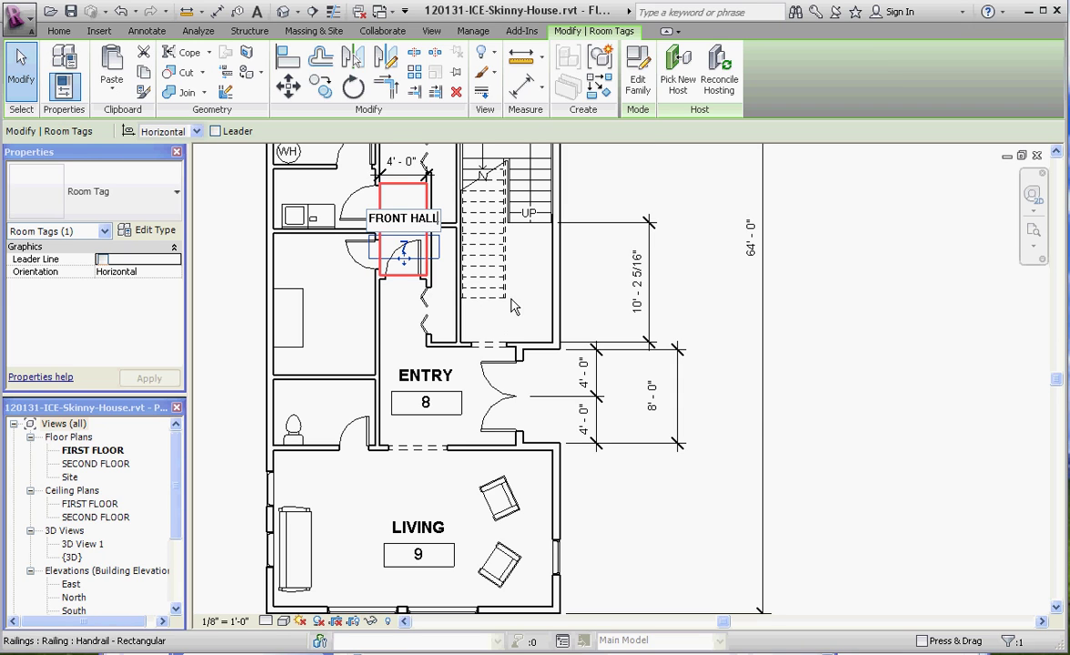
- Rename Room 5 to BACK HALL
scroll(414, 218, down, 2)
scroll(418, 218, up, 2)
click(419, 217)
click(421, 209)
text(B)
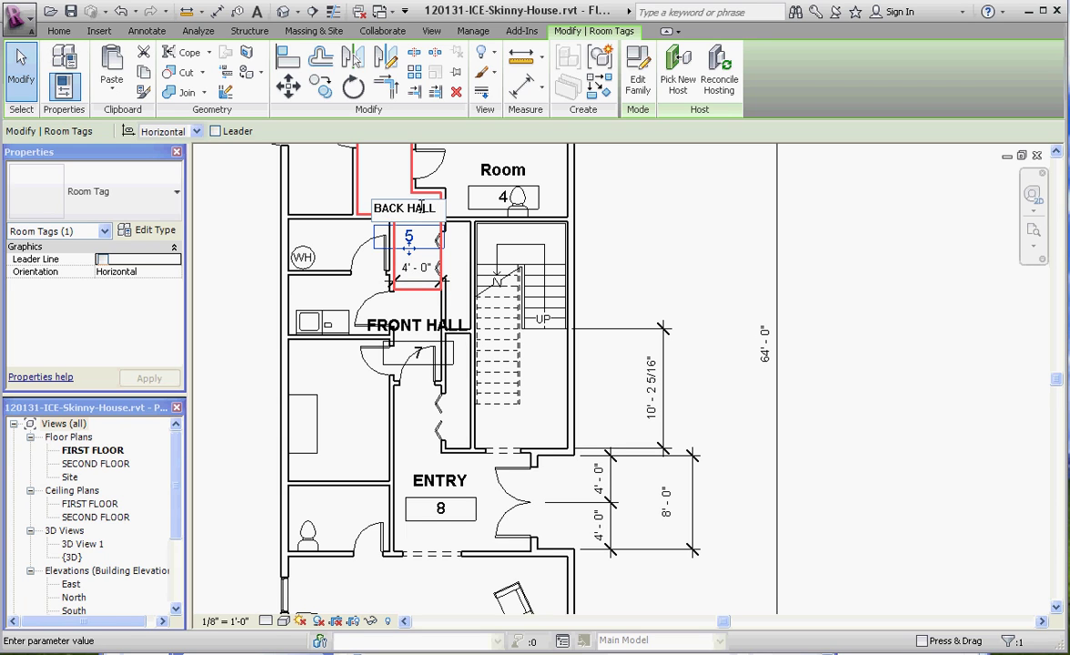
text(ACK HALL)
key(Return)
scroll(400, 364, down, 2)
scroll(381, 440, up, 3)
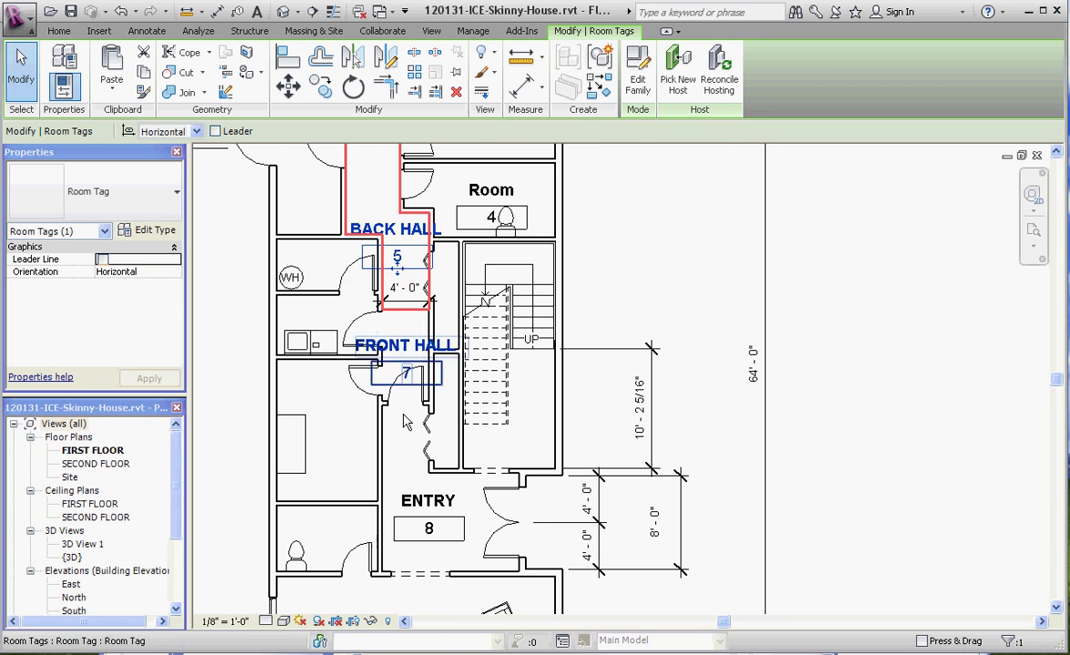
scroll(282, 371, up, 1)
- Change the FRONT HALL tag's number to 6, dismissing the duplicate-number warning, and zoom out
scroll(360, 337, down, 2)
click(362, 335)
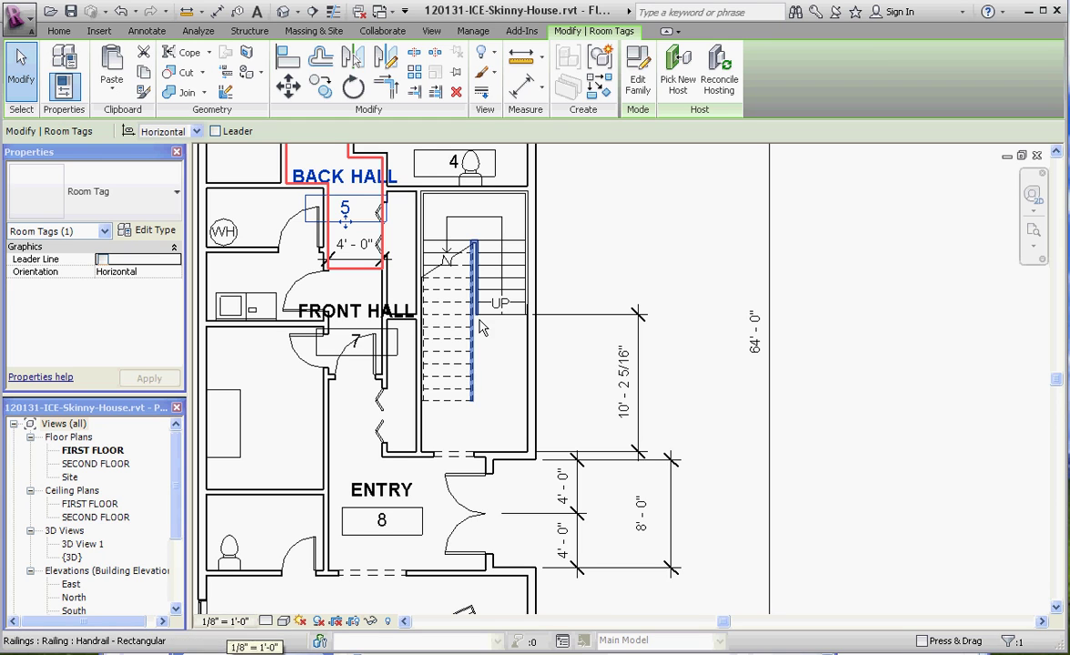
middle_drag(464, 378, 520, 442)
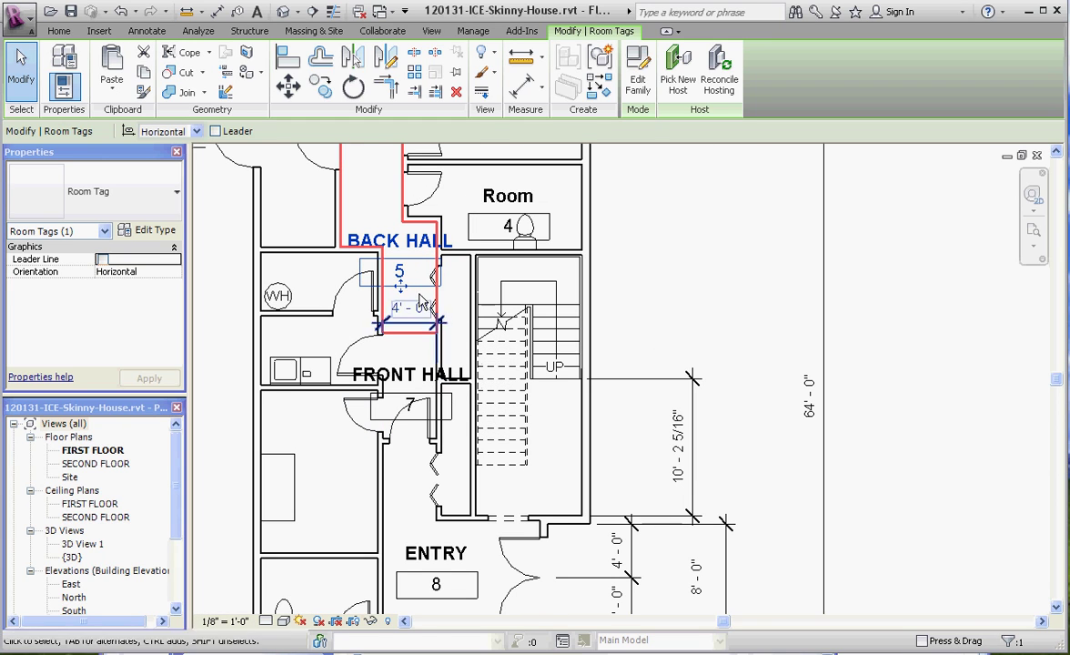
scroll(414, 410, up, 5)
click(413, 410)
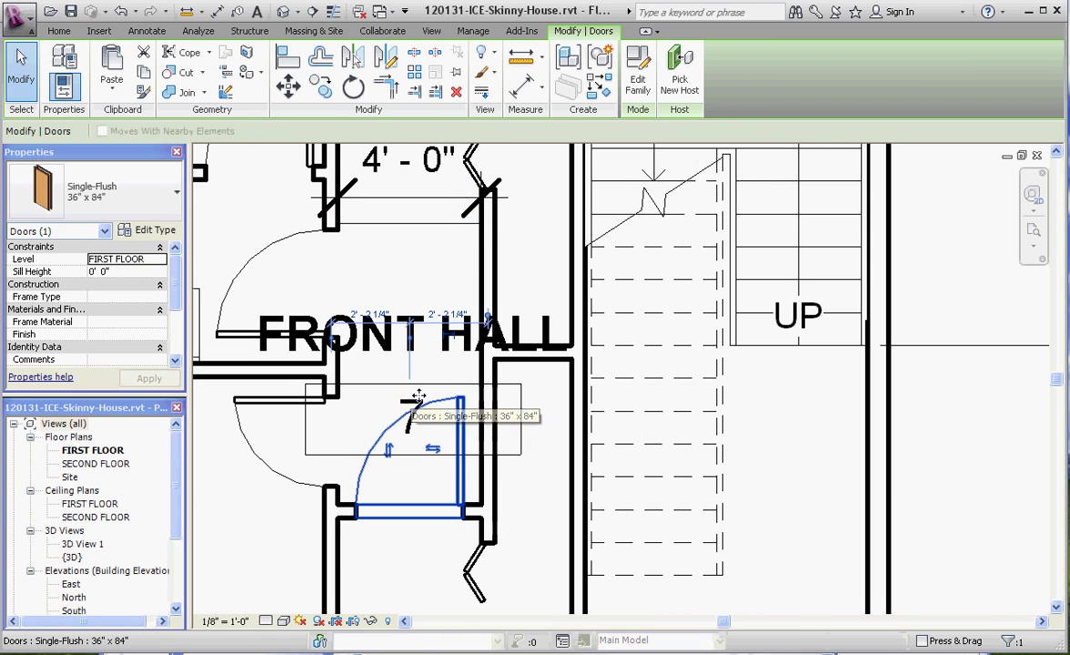
click(411, 410)
click(417, 414)
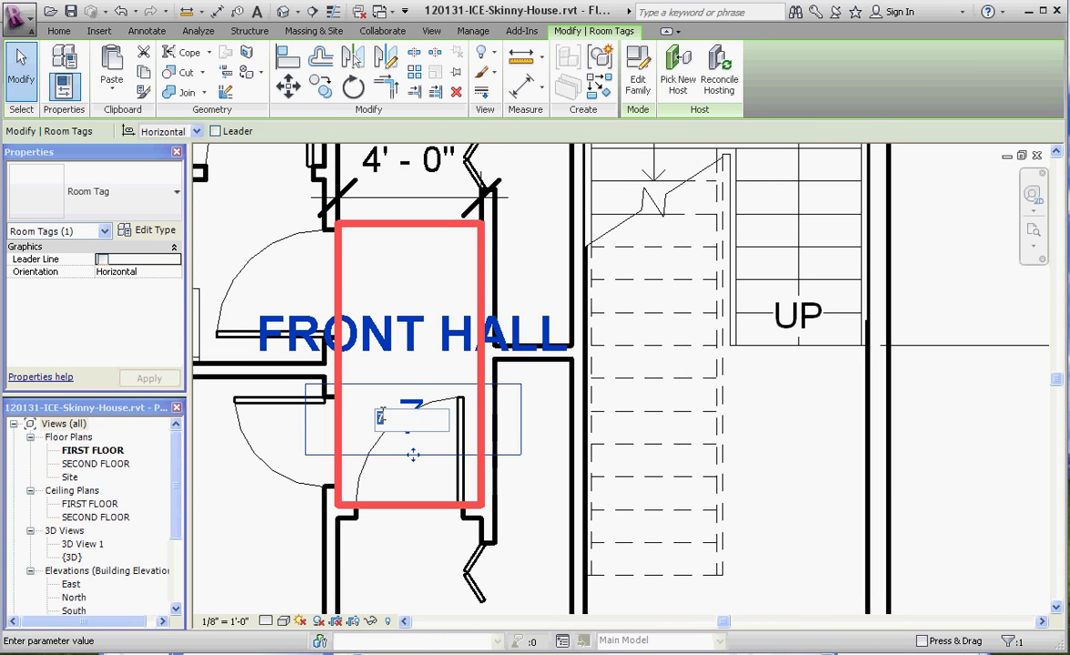
key(Return)
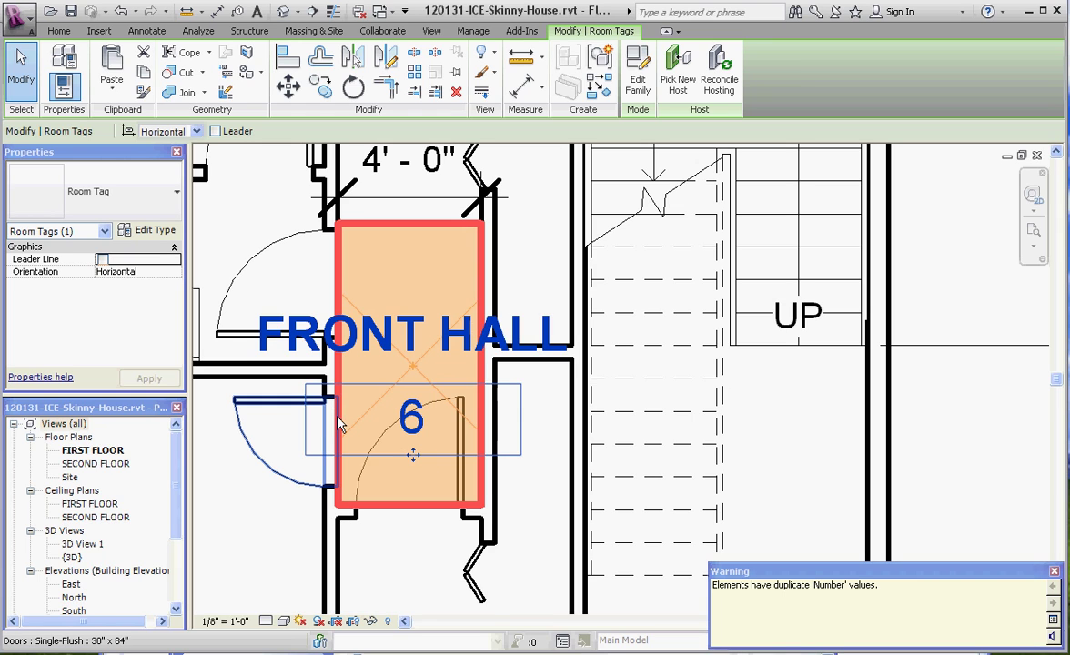
click(1056, 572)
click(903, 479)
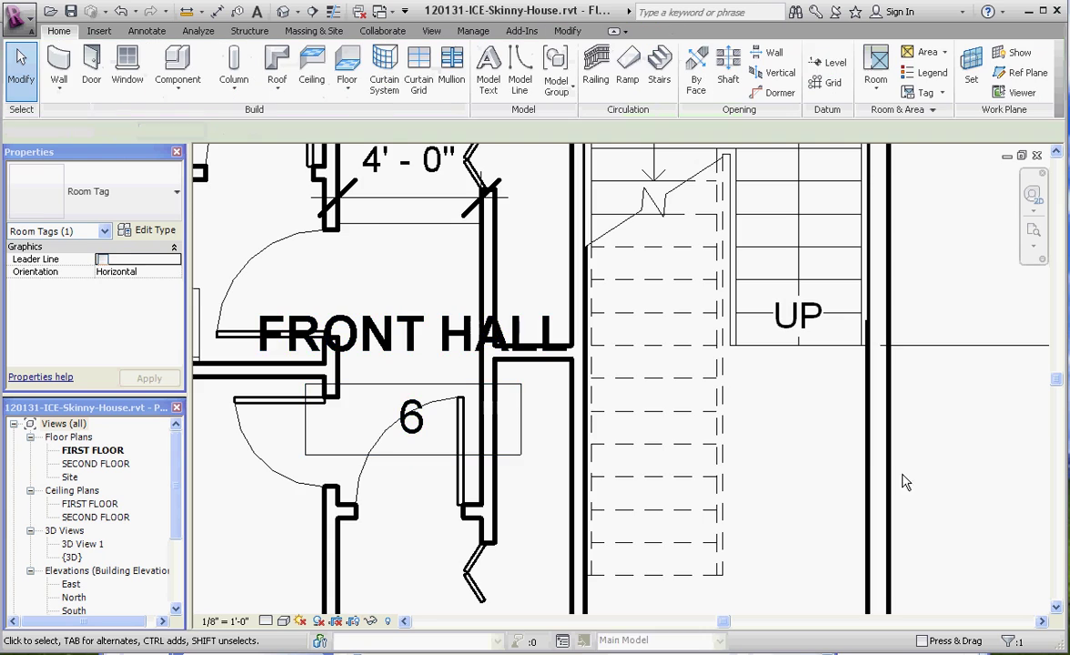
scroll(487, 305, down, 2)
scroll(487, 305, down, 4)
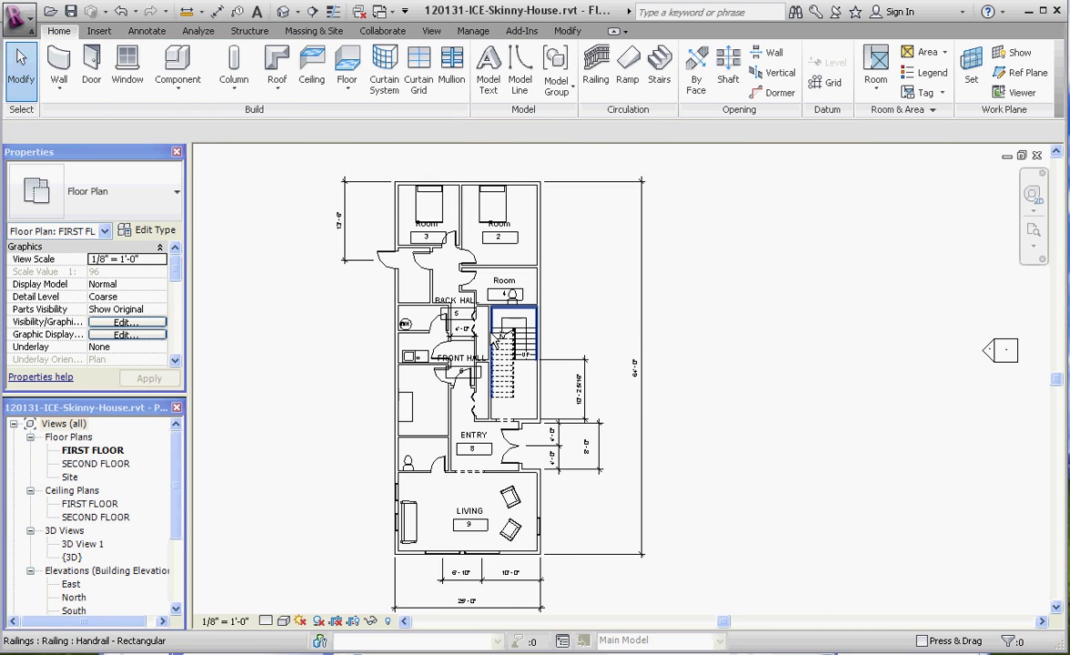